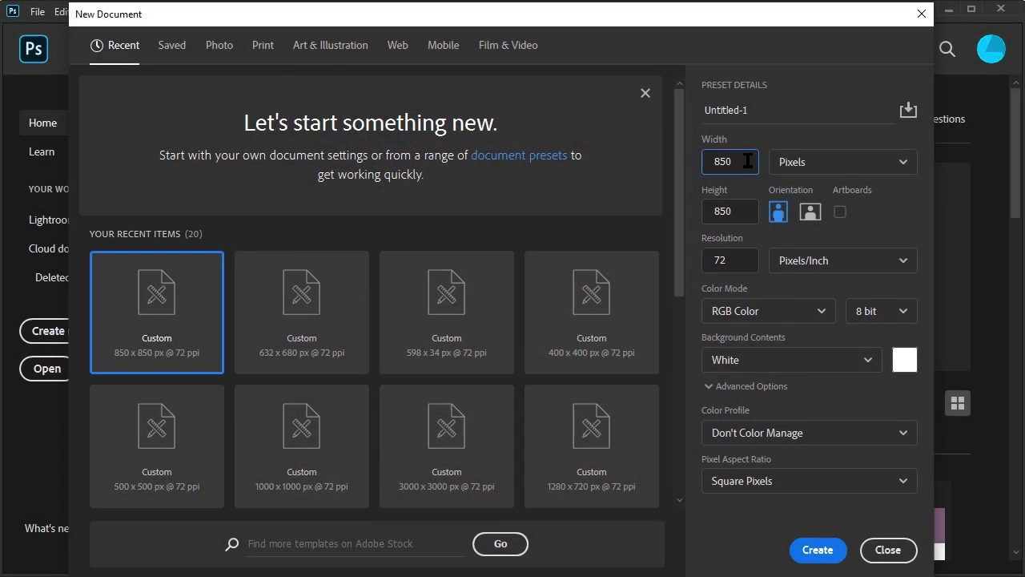
- Create the new 850 × 850 px document at 72 ppi
{"action": "left_click", "coordinate": [741, 212]}
{"action": "left_click", "coordinate": [815, 551]}
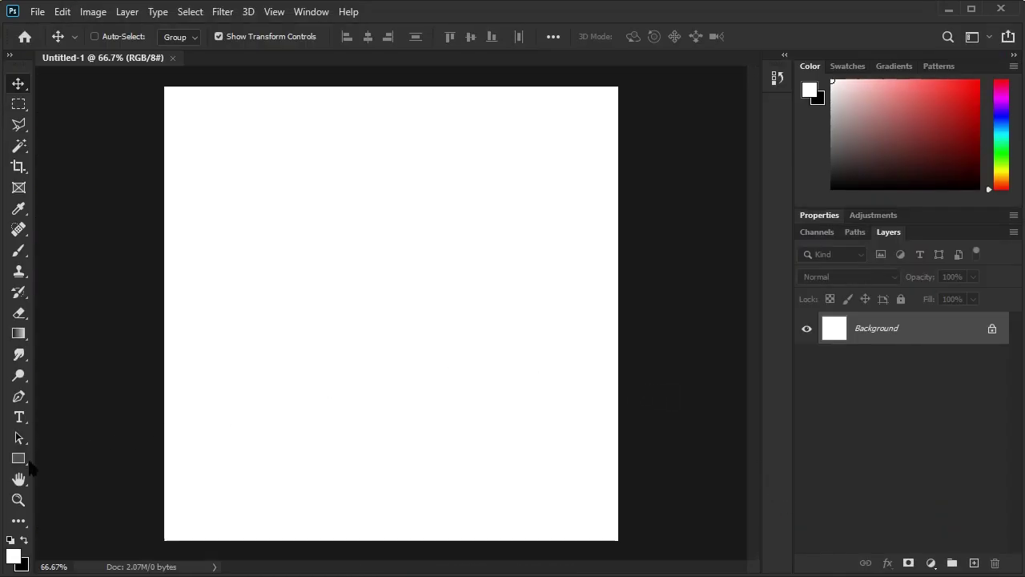
- Draw a rectangle and set it to 850 × 850 px at X 0, Y 0
{"action": "left_click", "coordinate": [19, 459]}
{"action": "left_click_drag", "start_coordinate": [232, 178], "coordinate": [422, 374]}
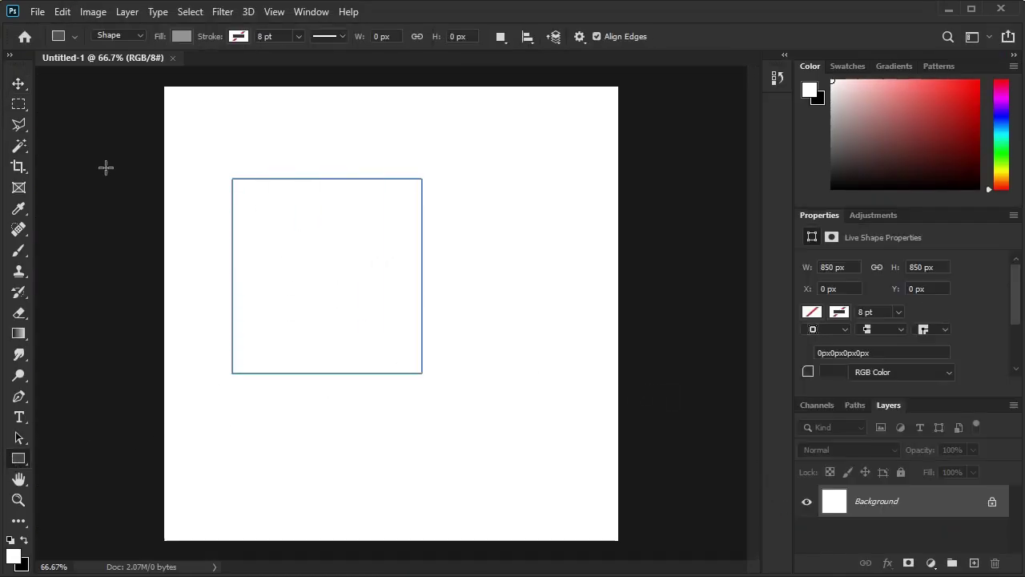
{"action": "double_click", "coordinate": [831, 267]}
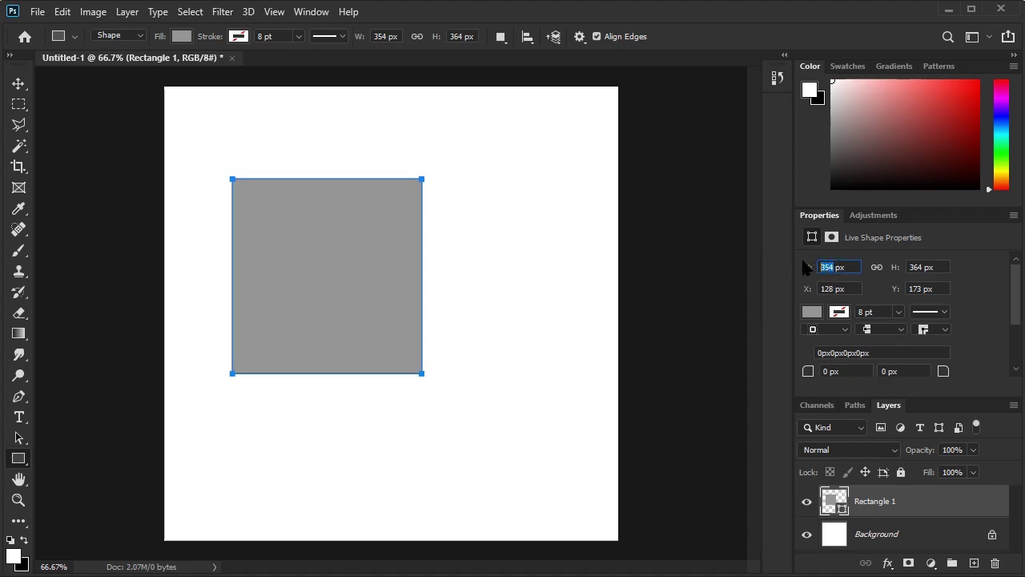
{"action": "type", "text": "850"}
{"action": "key", "text": "Tab"}
{"action": "type", "text": "8"}
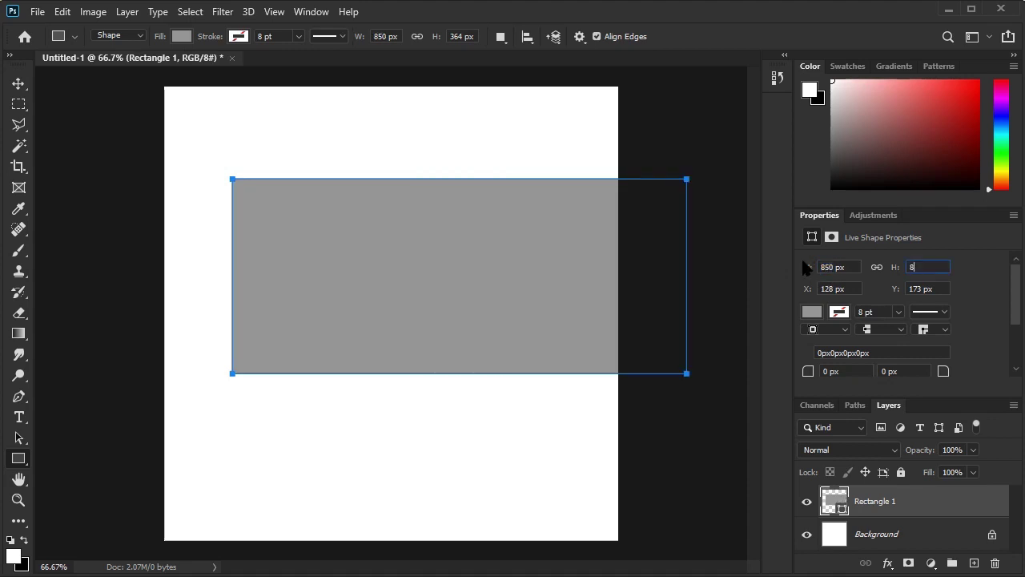
{"action": "type", "text": "50"}
{"action": "key", "text": "Tab"}
{"action": "type", "text": "0"}
{"action": "key", "text": "Tab"}
{"action": "type", "text": "0"}
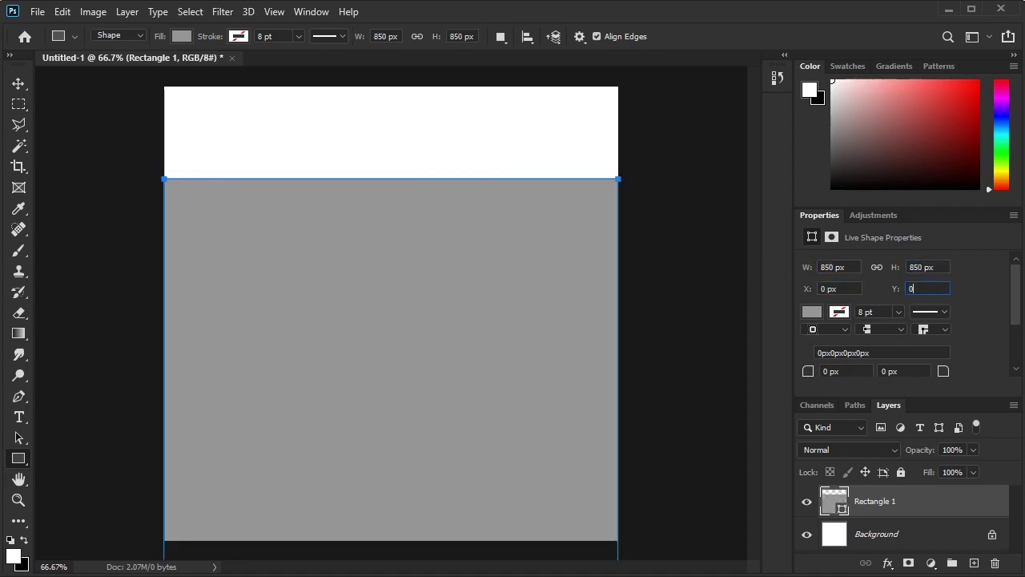
{"action": "key", "text": "Return"}
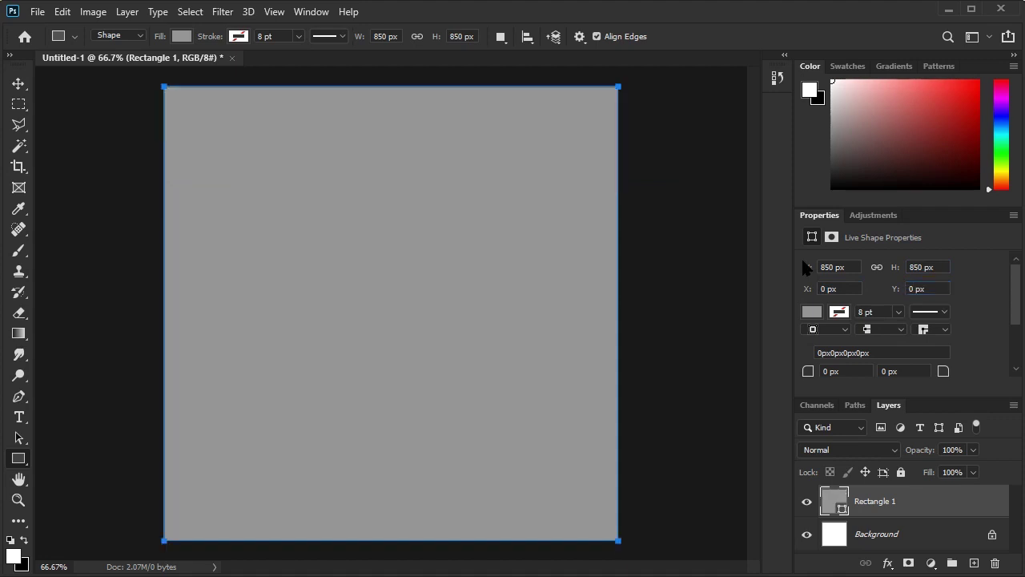
- Fill the rectangle with a radial orange-to-black gradient
{"action": "left_click", "coordinate": [814, 313]}
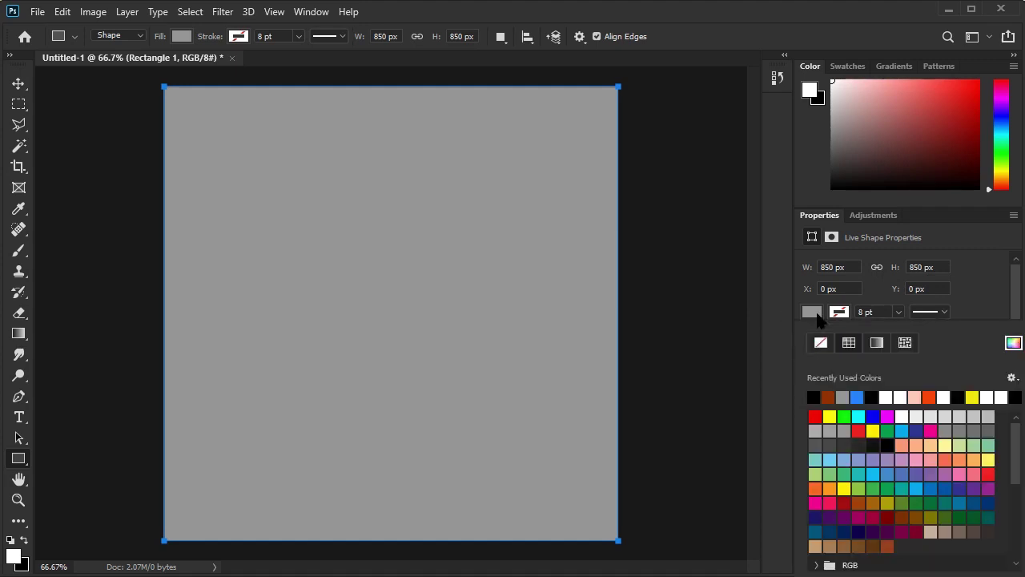
{"action": "left_click", "coordinate": [876, 297]}
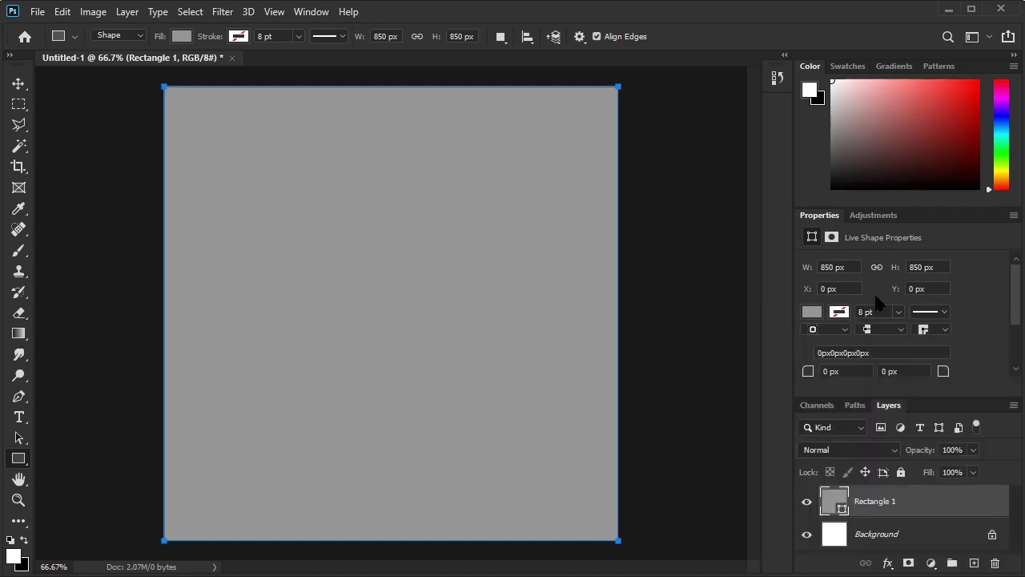
{"action": "left_click", "coordinate": [813, 314]}
{"action": "left_click", "coordinate": [877, 344]}
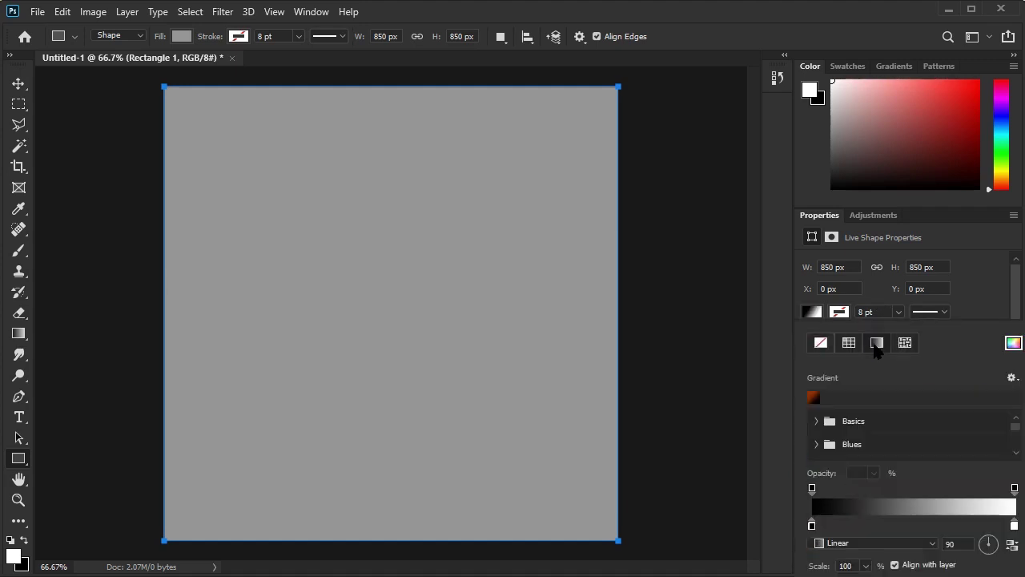
{"action": "left_click", "coordinate": [812, 399]}
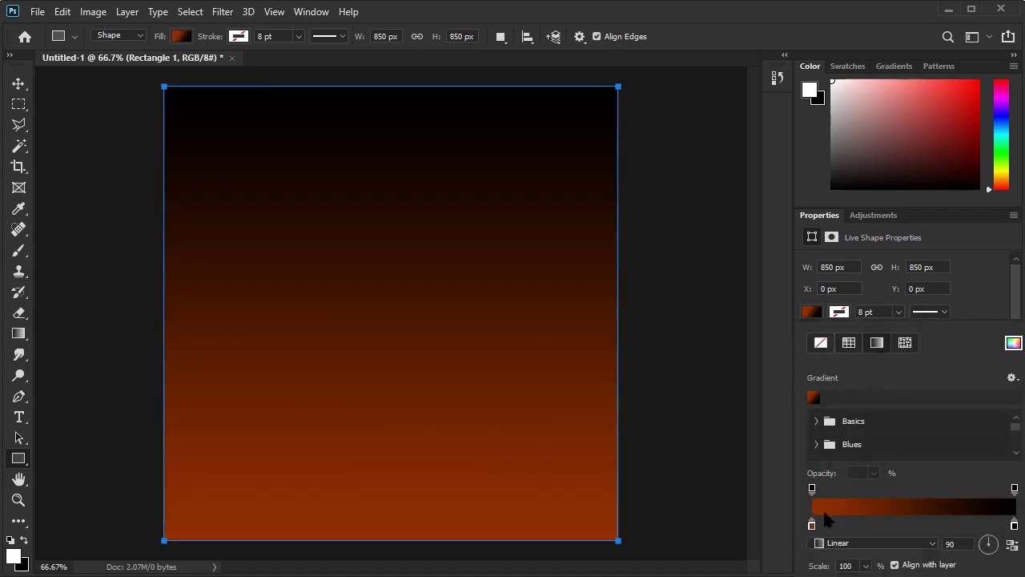
{"action": "left_click", "coordinate": [864, 543]}
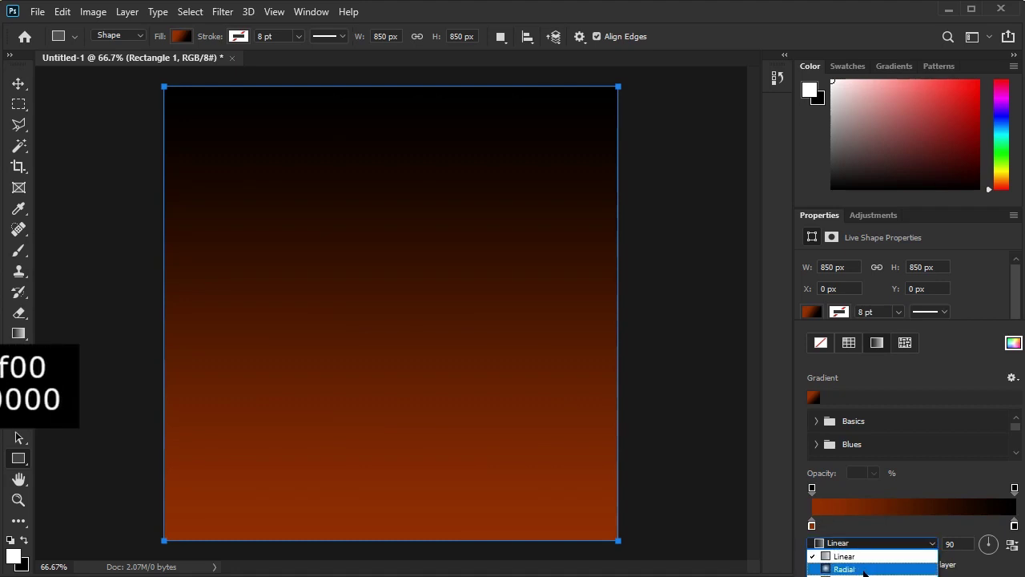
{"action": "left_click", "coordinate": [865, 561]}
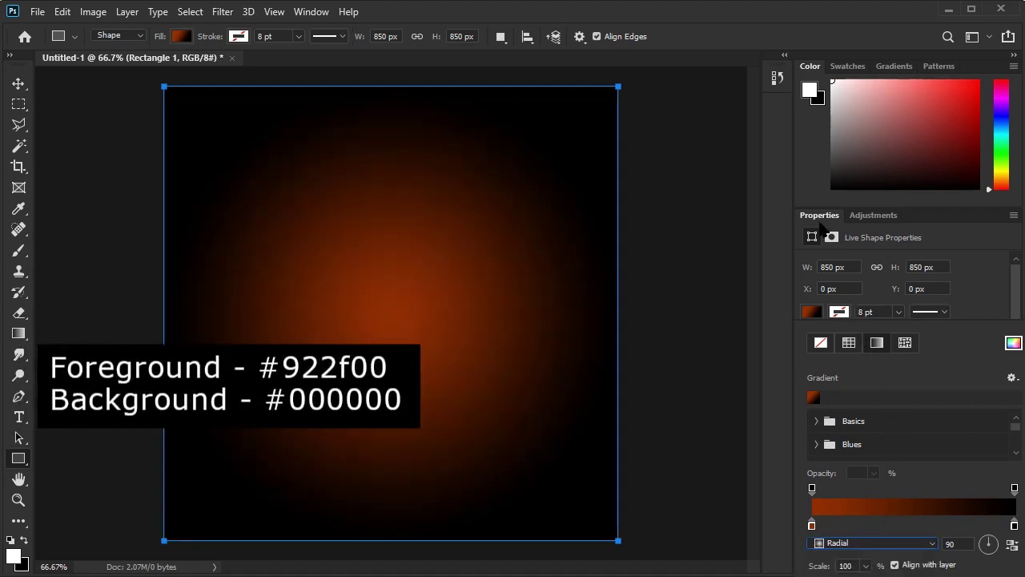
{"action": "left_click", "coordinate": [820, 218]}
{"action": "double_click", "coordinate": [823, 218]}
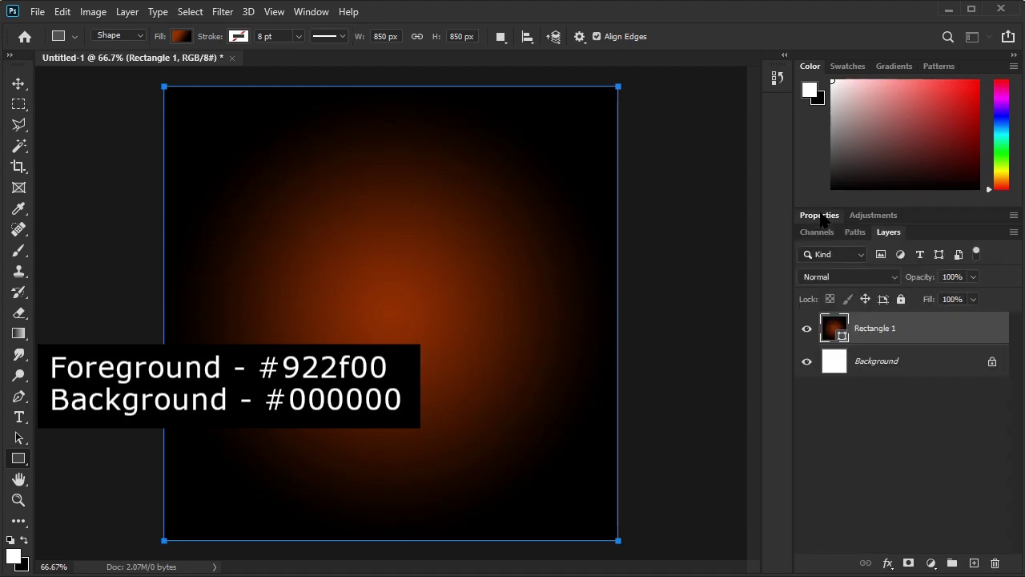
- Duplicate Rectangle 1 as Rectangle 1 copy and set its blend mode to Color Dodge
{"action": "right_click", "coordinate": [887, 329]}
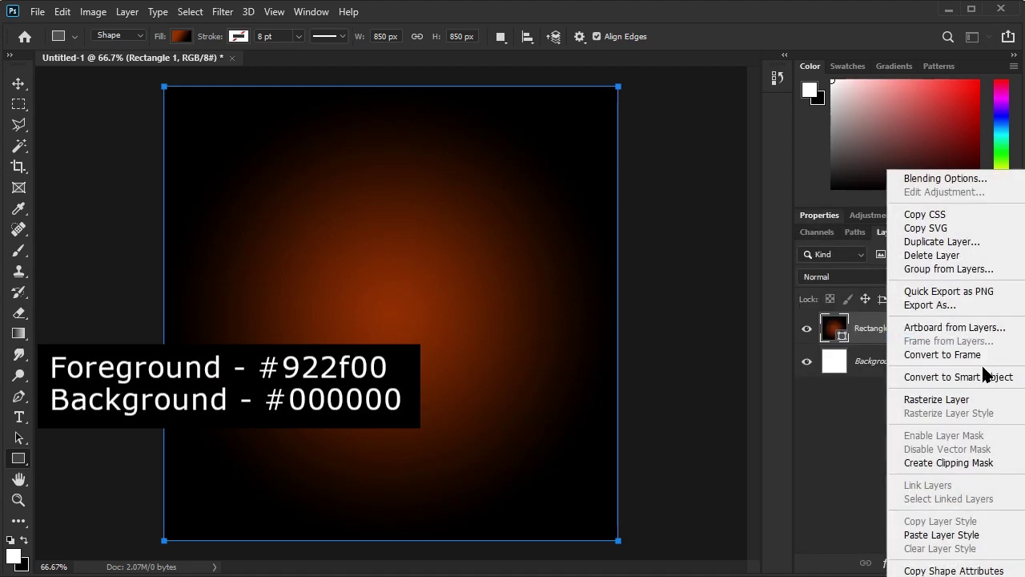
{"action": "left_click", "coordinate": [952, 241]}
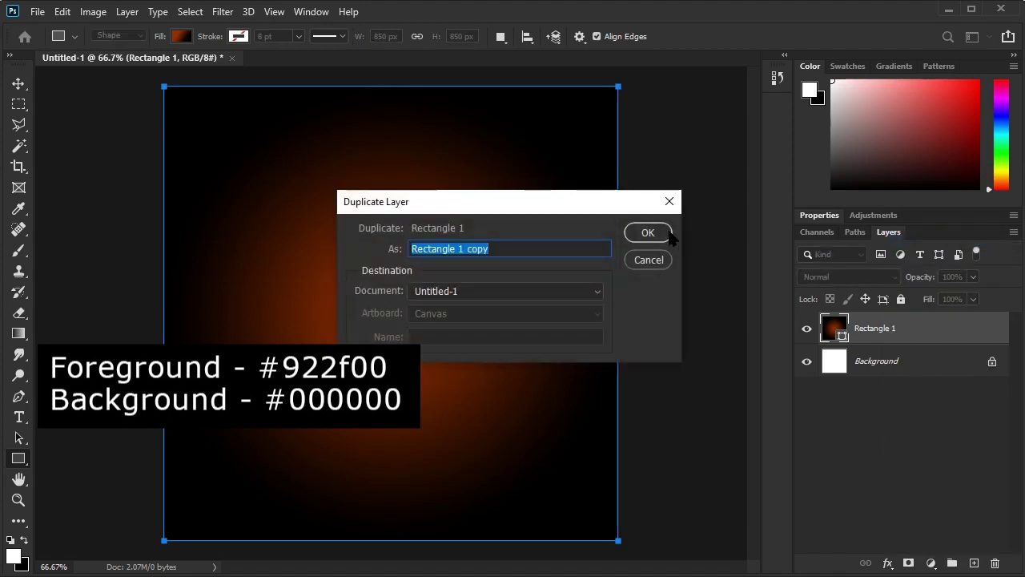
{"action": "left_click", "coordinate": [663, 232]}
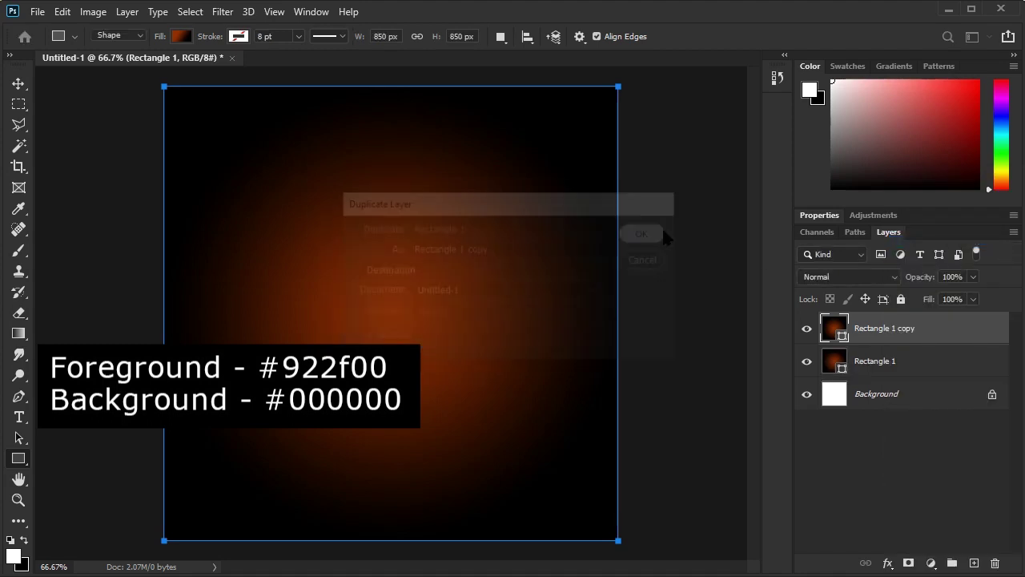
{"action": "left_click", "coordinate": [849, 276]}
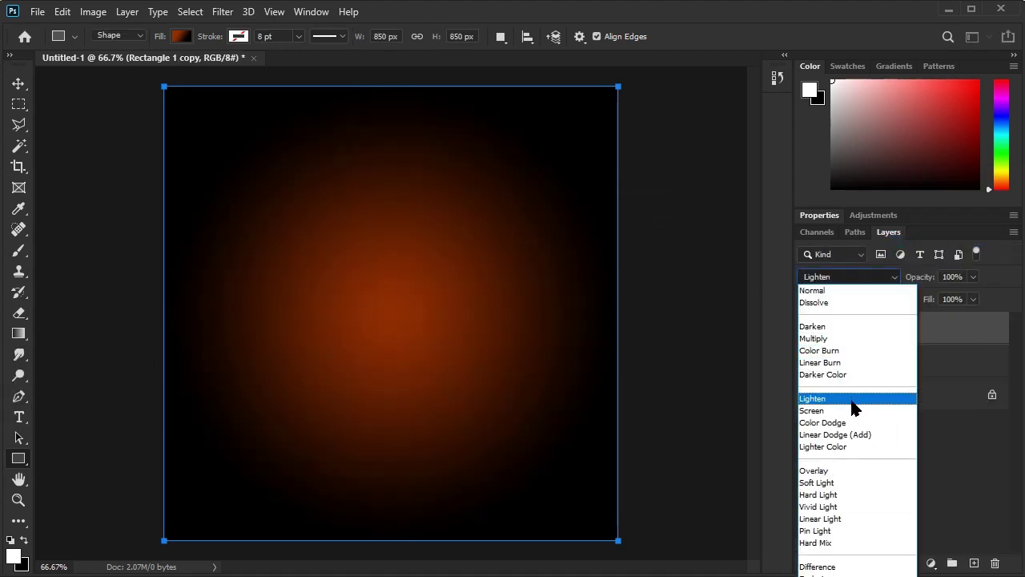
{"action": "left_click", "coordinate": [851, 424]}
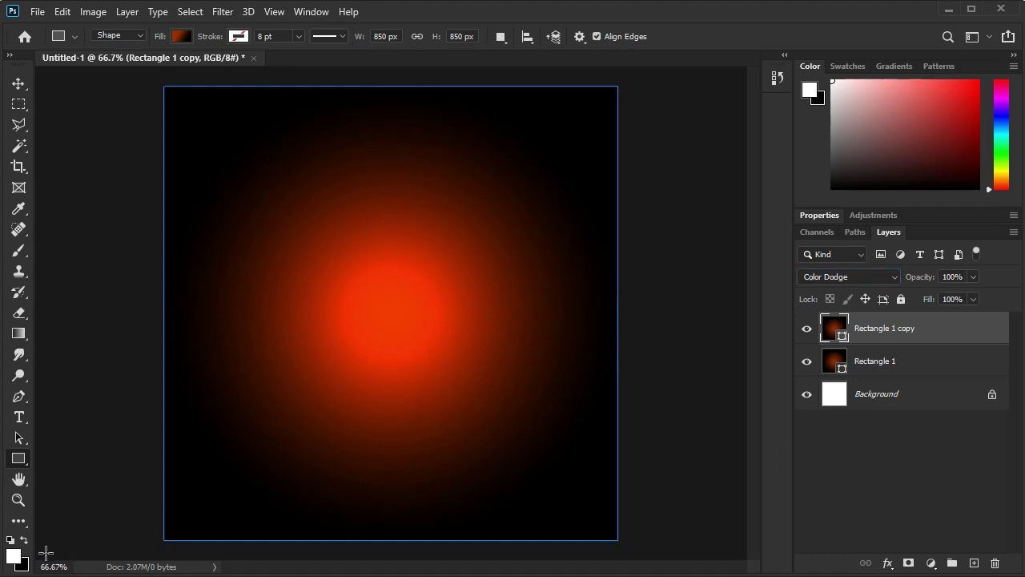
- Keep white as foreground, add Layer 1 and fill it with Render Clouds
{"action": "left_click", "coordinate": [13, 555]}
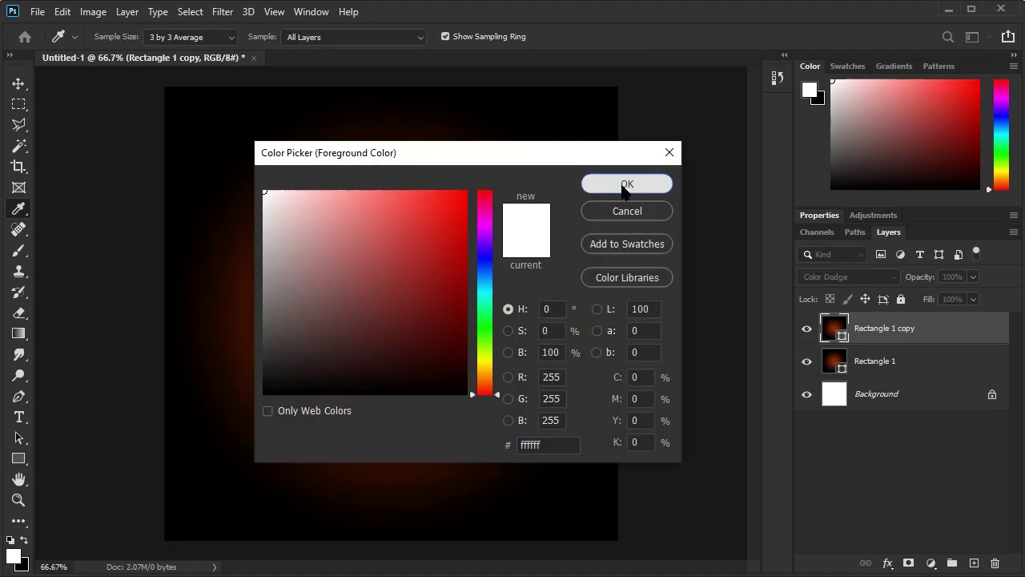
{"action": "left_click", "coordinate": [622, 182]}
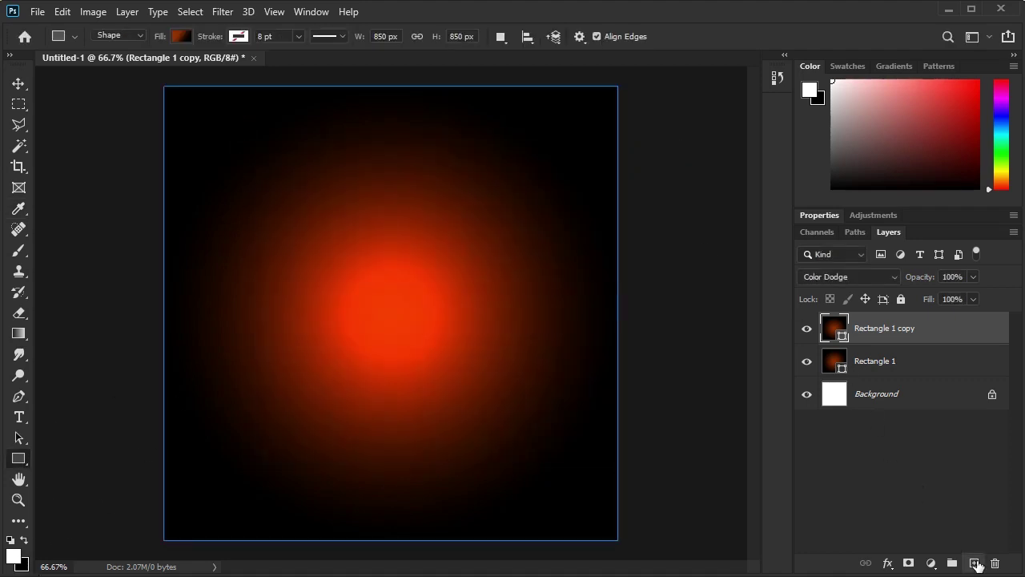
{"action": "left_click", "coordinate": [974, 562]}
{"action": "left_click", "coordinate": [223, 11]}
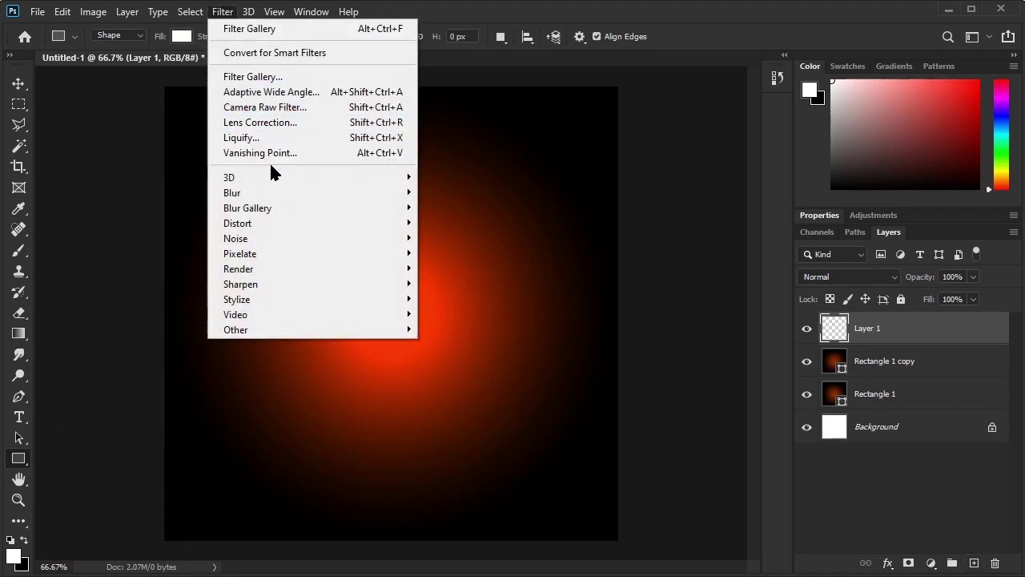
{"action": "mouse_move", "coordinate": [349, 275]}
{"action": "left_click", "coordinate": [445, 324]}
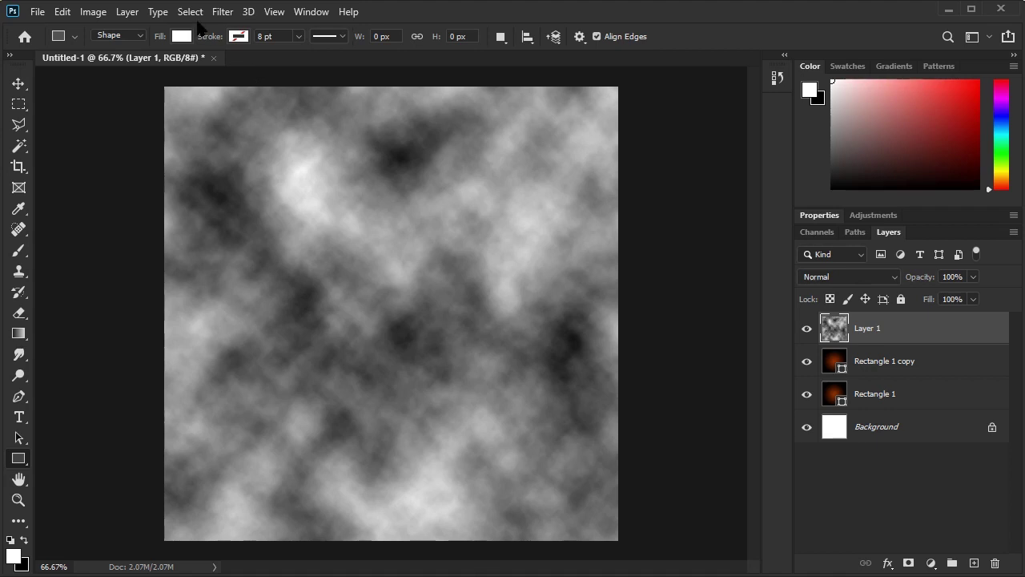
- Apply a 20-pixel Gaussian Blur to the clouds
{"action": "left_click", "coordinate": [224, 16]}
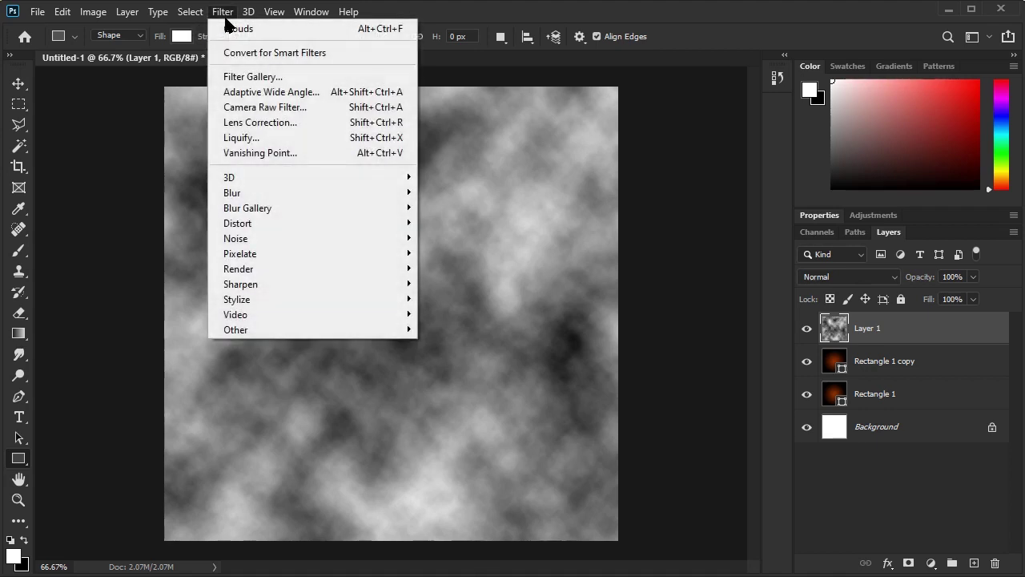
{"action": "mouse_move", "coordinate": [258, 191]}
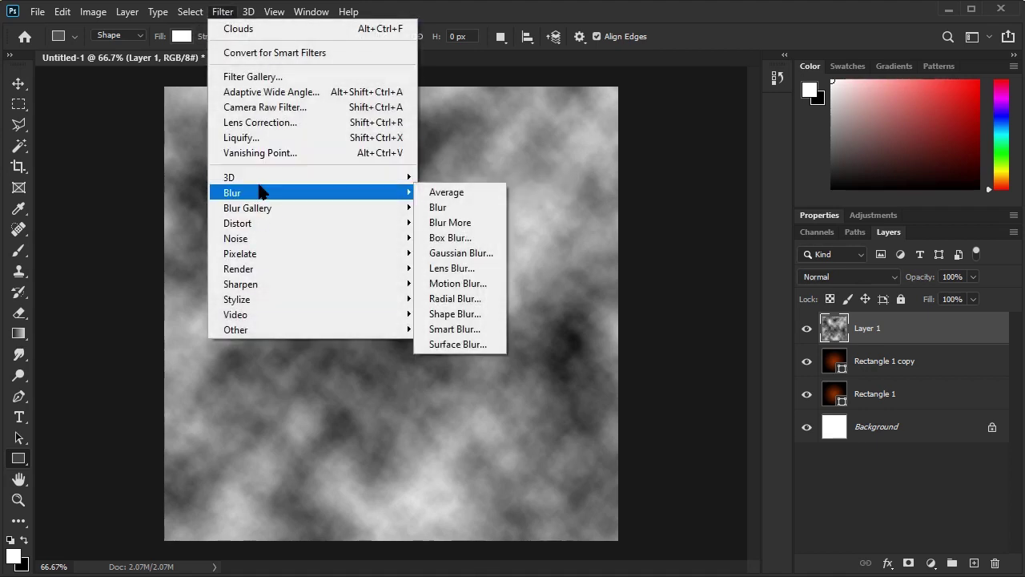
{"action": "left_click", "coordinate": [455, 254]}
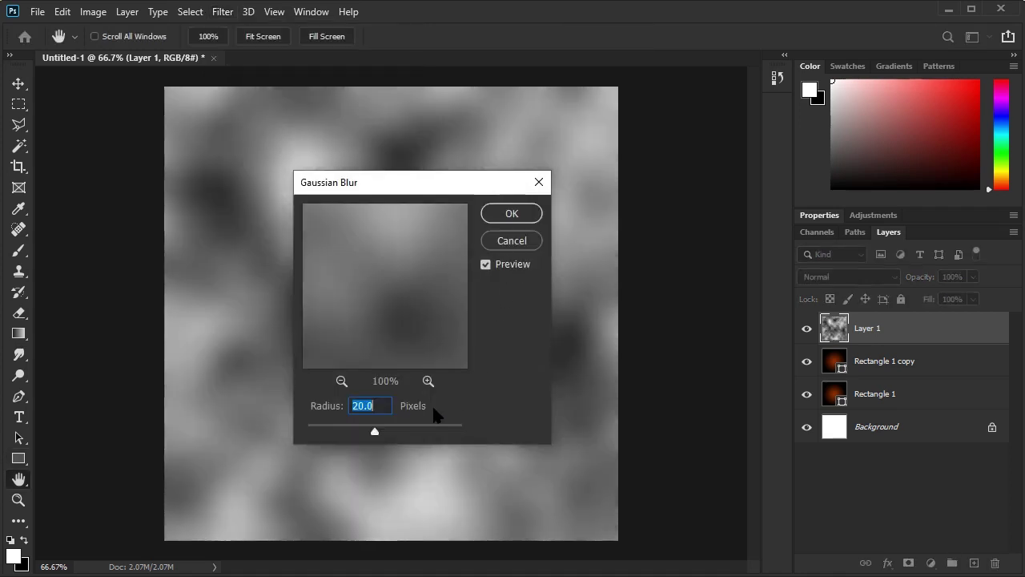
{"action": "left_click", "coordinate": [515, 214]}
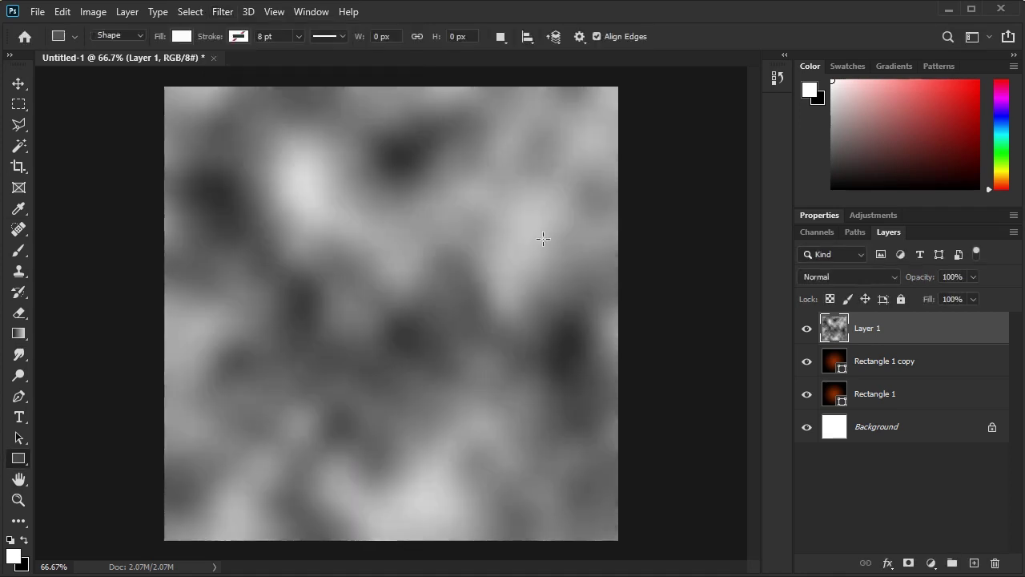
- Apply the Sketch > Chrome effect from the Filter Gallery
{"action": "left_click", "coordinate": [223, 13]}
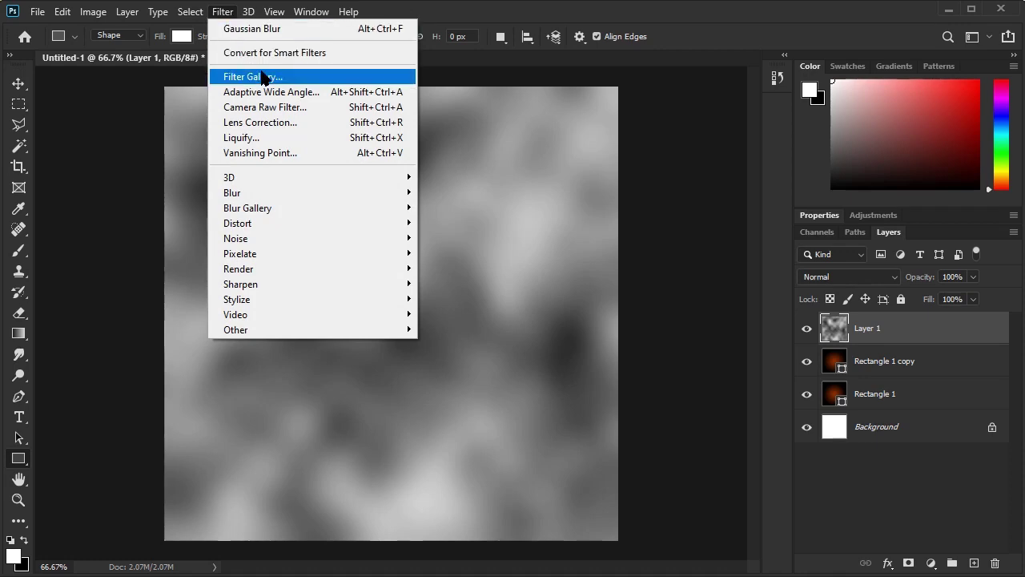
{"action": "left_click", "coordinate": [261, 76]}
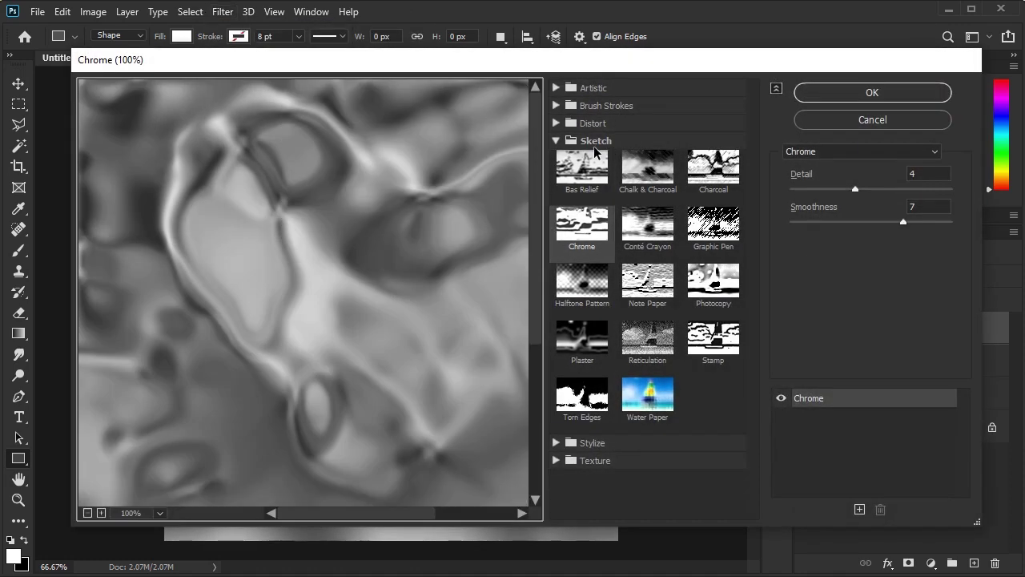
{"action": "left_click", "coordinate": [585, 242]}
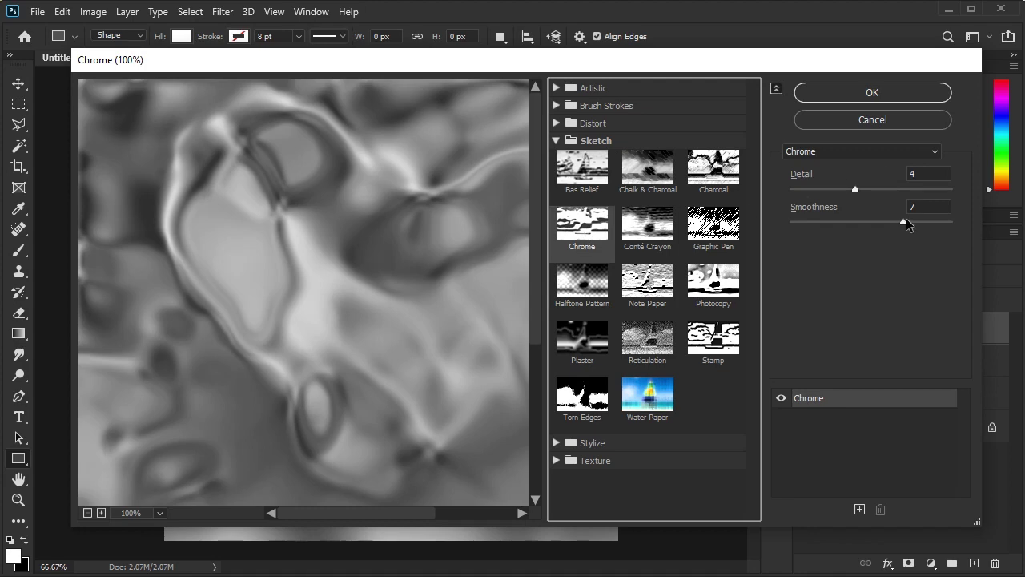
{"action": "left_click", "coordinate": [903, 103]}
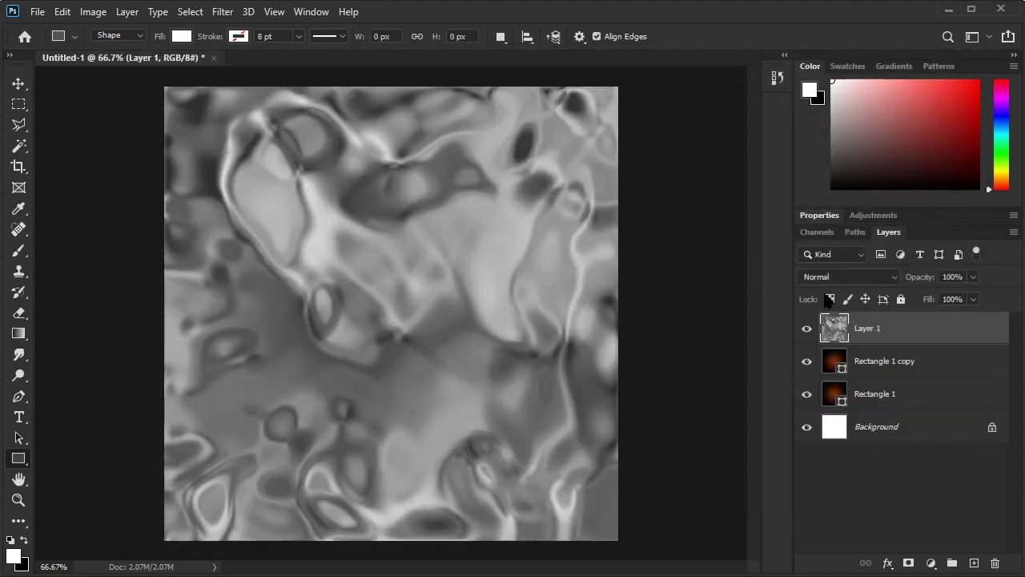
- Set Layer 1 to Overlay blending at 30% opacity
{"action": "left_click", "coordinate": [875, 280]}
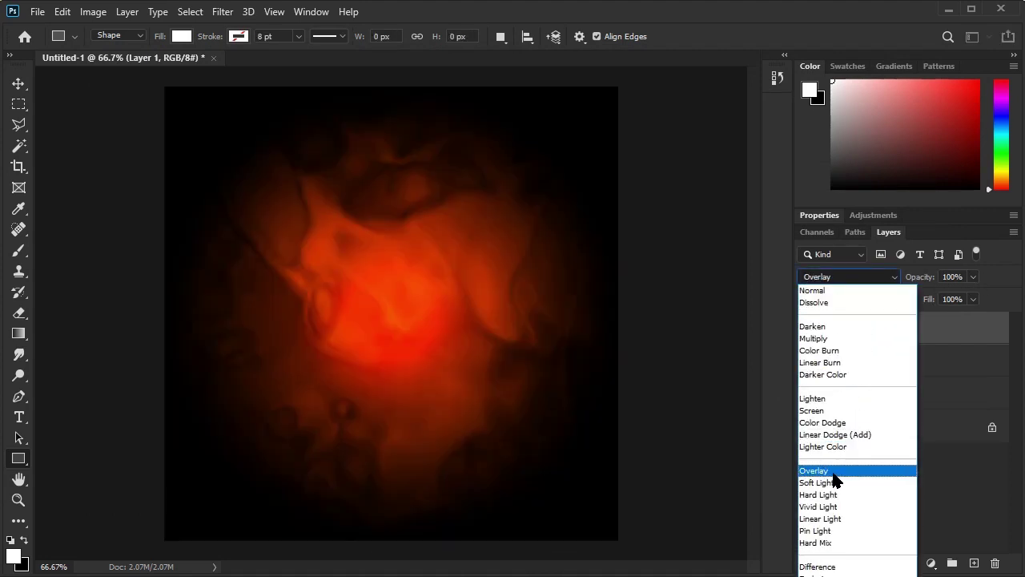
{"action": "left_click", "coordinate": [837, 472]}
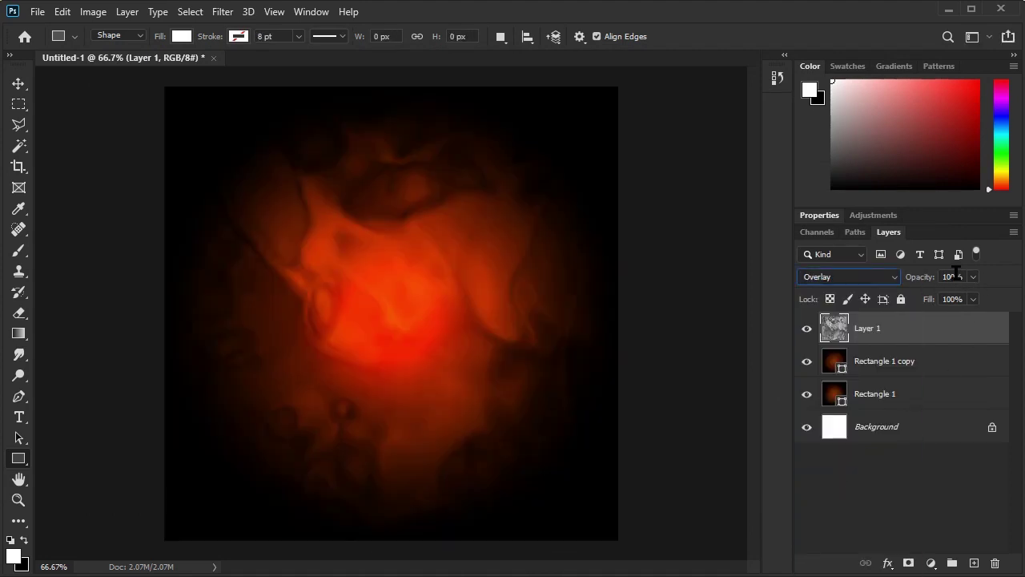
{"action": "left_click", "coordinate": [951, 276]}
{"action": "type", "text": "30"}
{"action": "key", "text": "Return"}
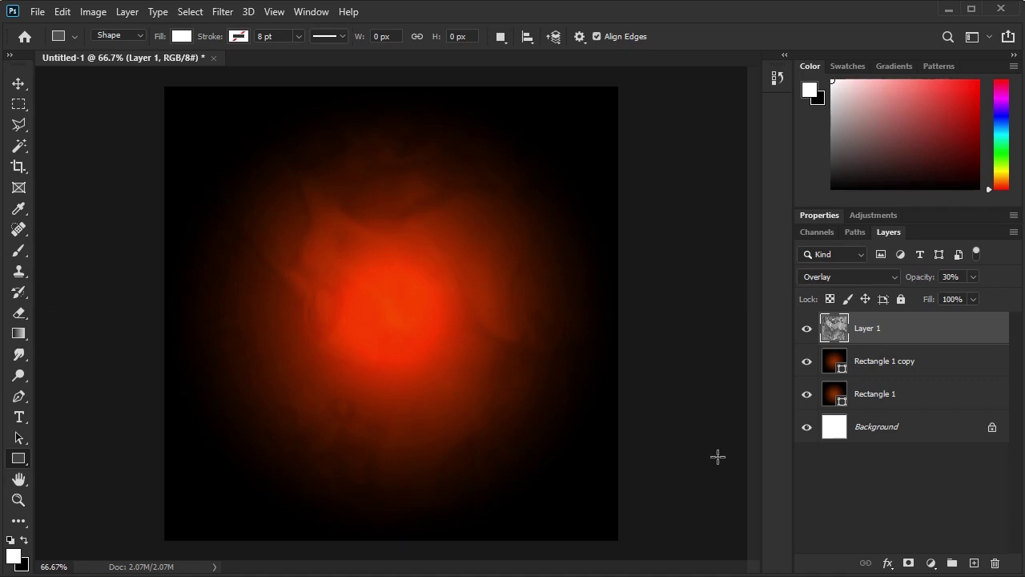
- Add Layer 2 and draw a curved hook-shaped pen path across the glow
{"action": "left_click", "coordinate": [973, 562]}
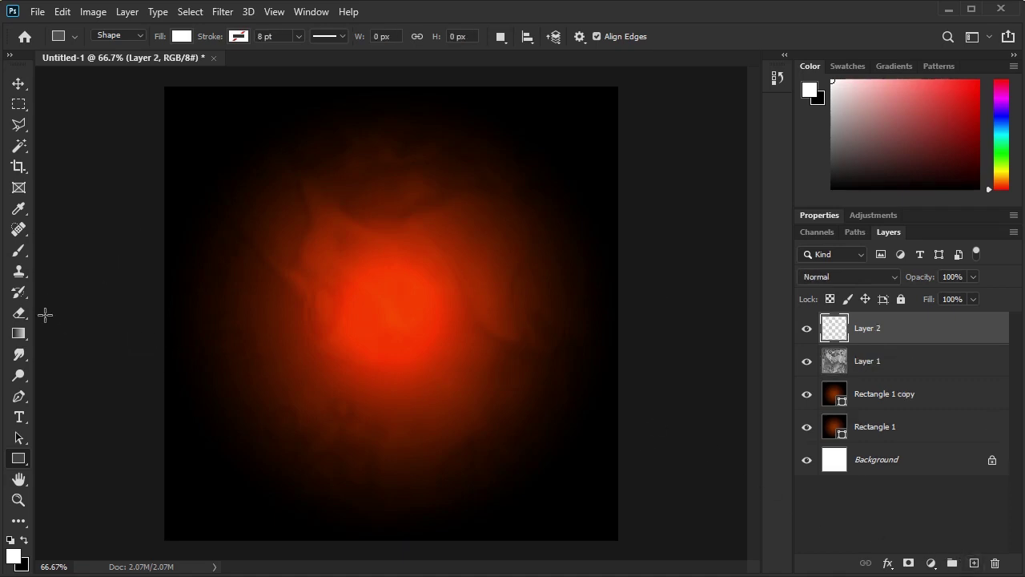
{"action": "left_click", "coordinate": [20, 396]}
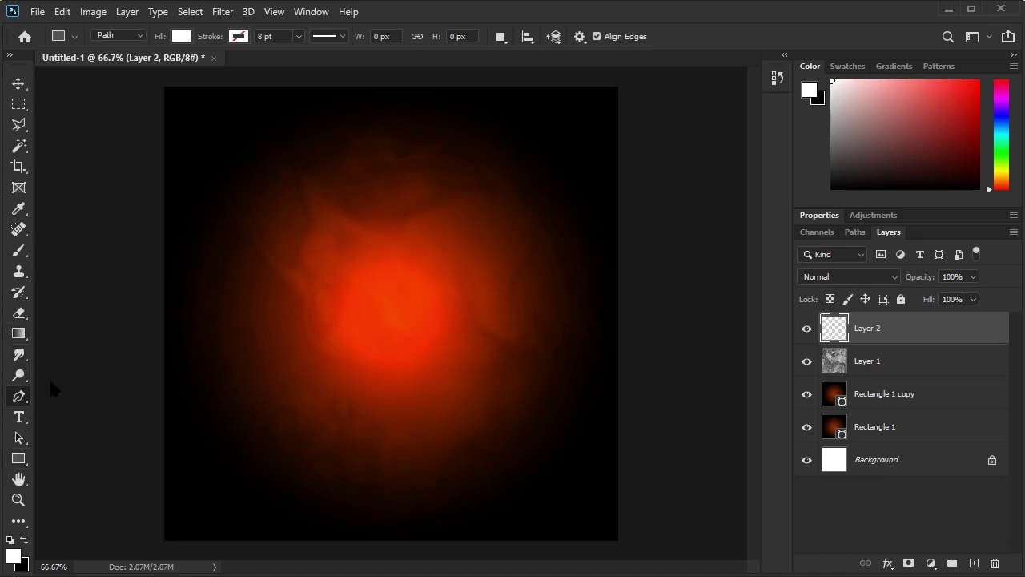
{"action": "left_click", "coordinate": [422, 197]}
{"action": "left_click_drag", "start_coordinate": [274, 330], "coordinate": [324, 462]}
{"action": "left_click_drag", "start_coordinate": [422, 361], "coordinate": [499, 536]}
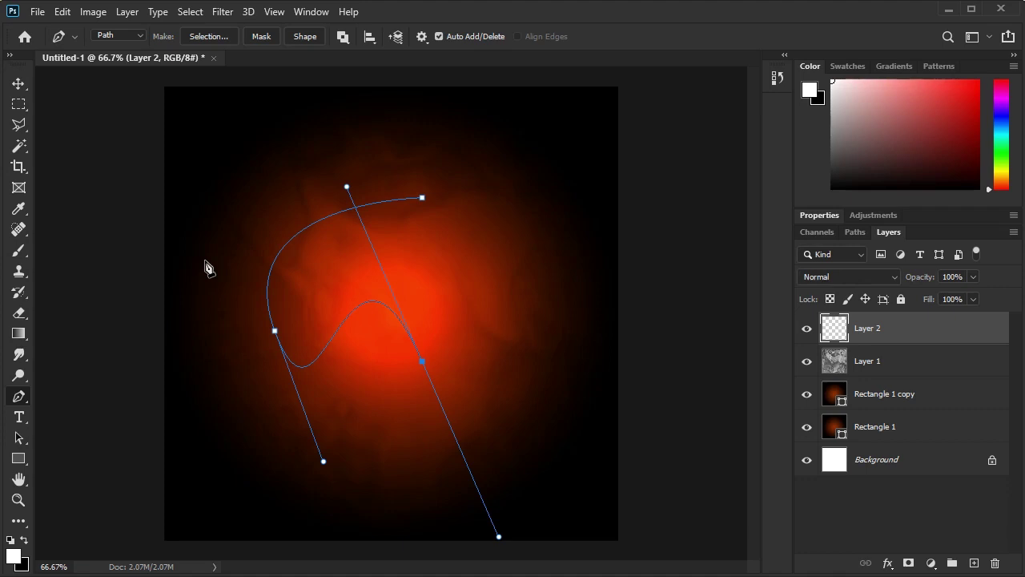
- Choose the Brush tool and check its size presets
{"action": "left_click", "coordinate": [21, 253]}
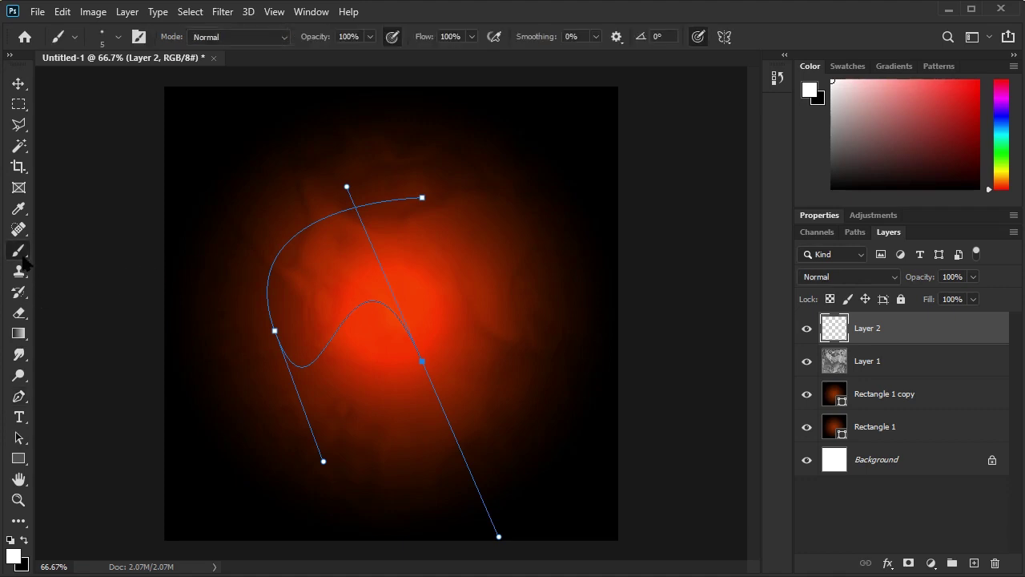
{"action": "left_click", "coordinate": [119, 38]}
{"action": "left_click", "coordinate": [120, 38]}
{"action": "left_click", "coordinate": [20, 396]}
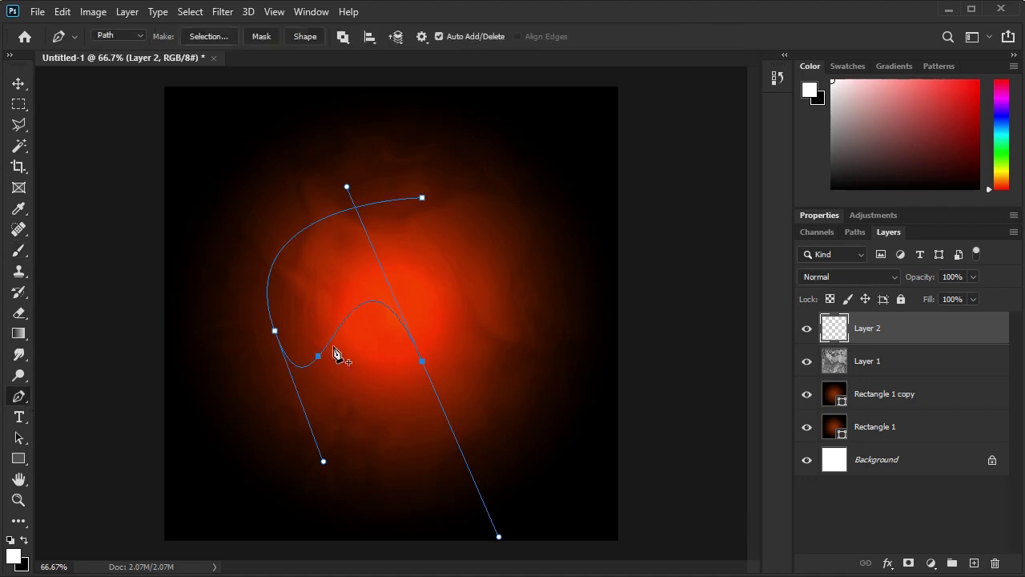
- Stroke the path with a pressure-simulated brush, then delete the path
{"action": "right_click", "coordinate": [324, 353]}
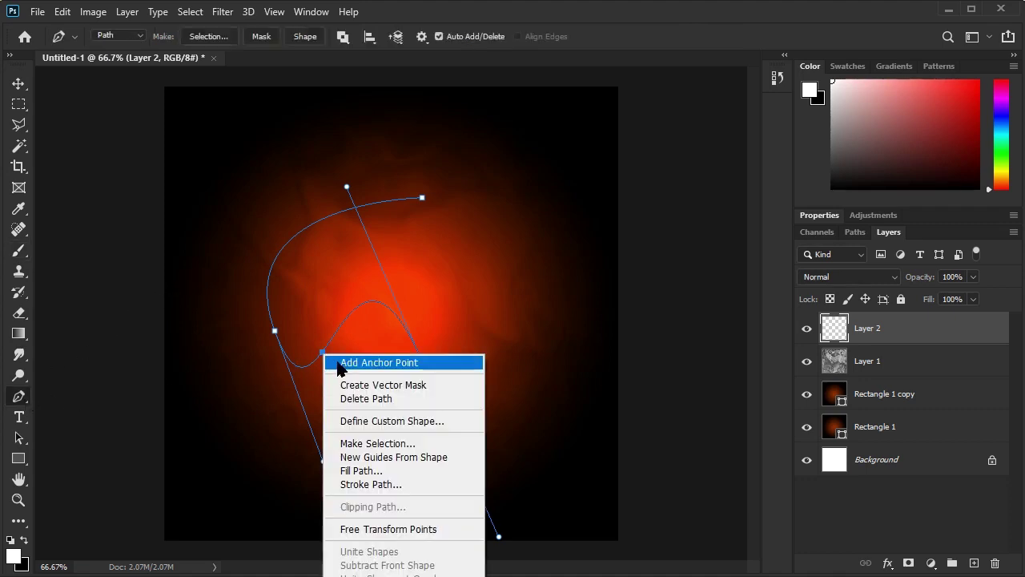
{"action": "left_click", "coordinate": [388, 484]}
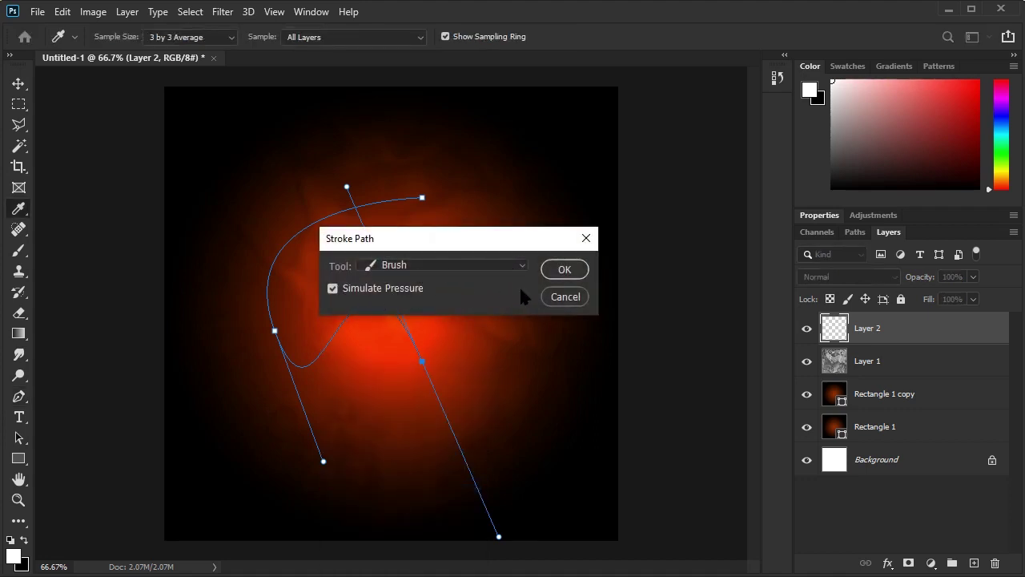
{"action": "left_click", "coordinate": [575, 272]}
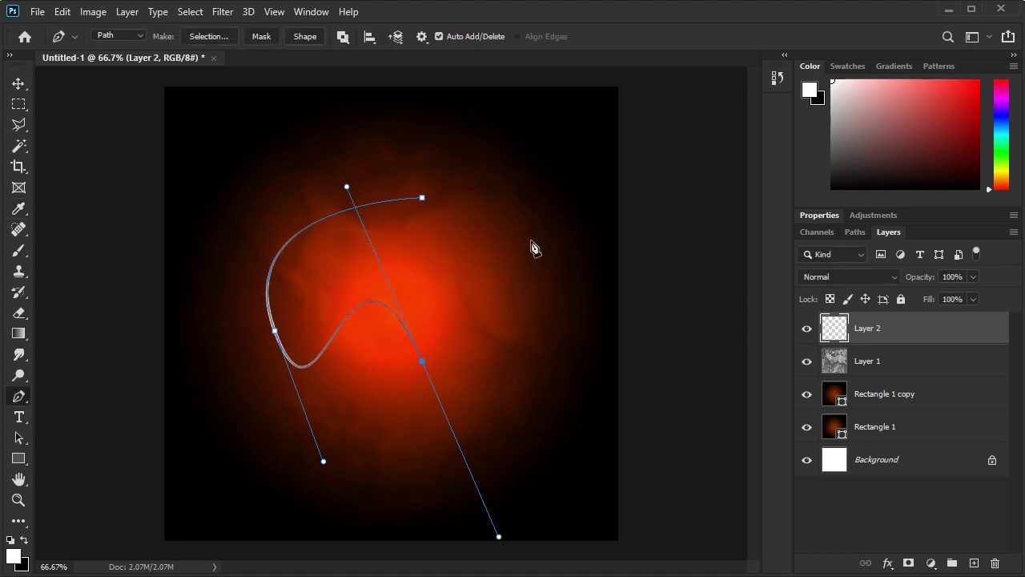
{"action": "right_click", "coordinate": [270, 291]}
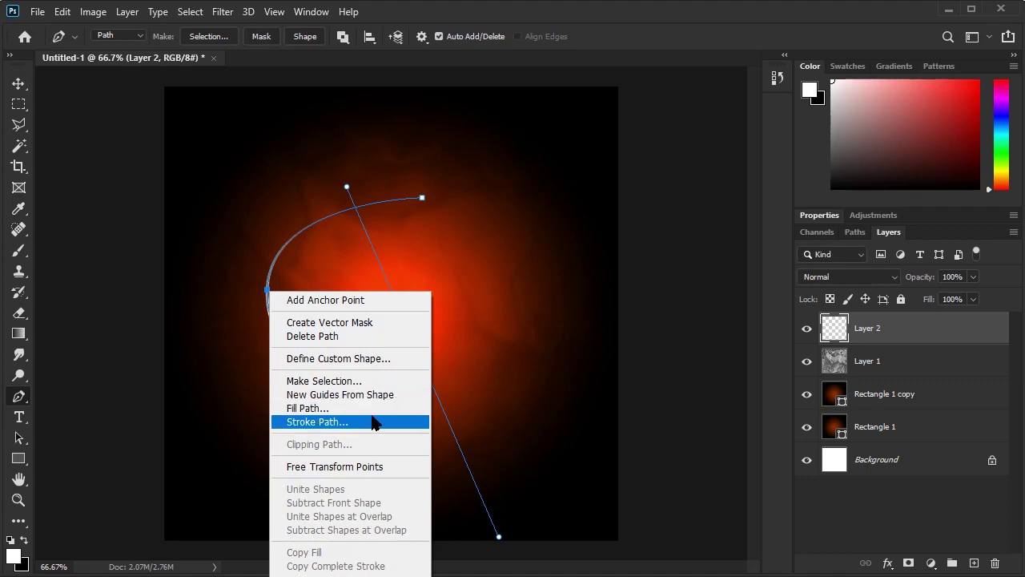
{"action": "left_click", "coordinate": [356, 335]}
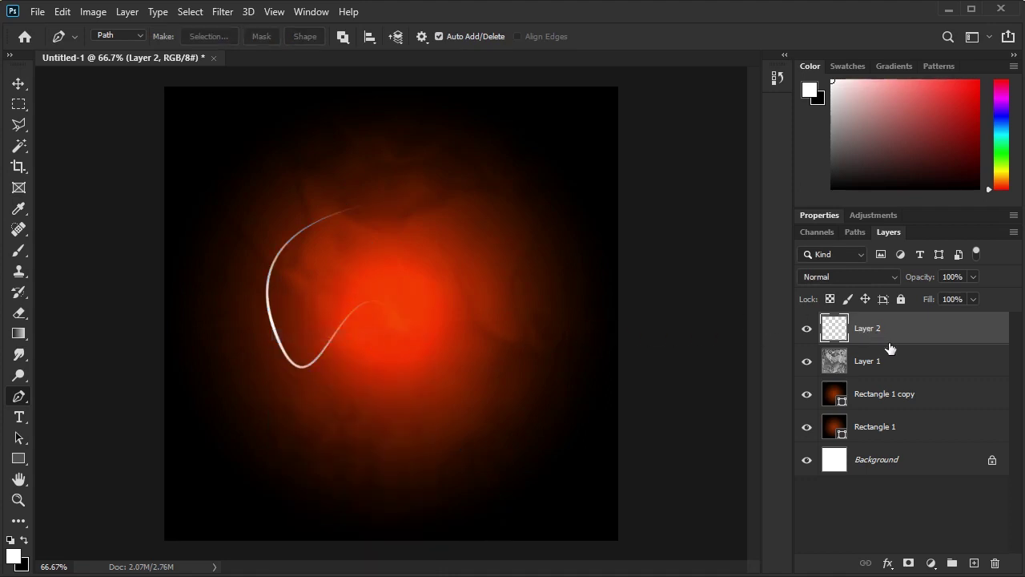
{"action": "left_click", "coordinate": [887, 564]}
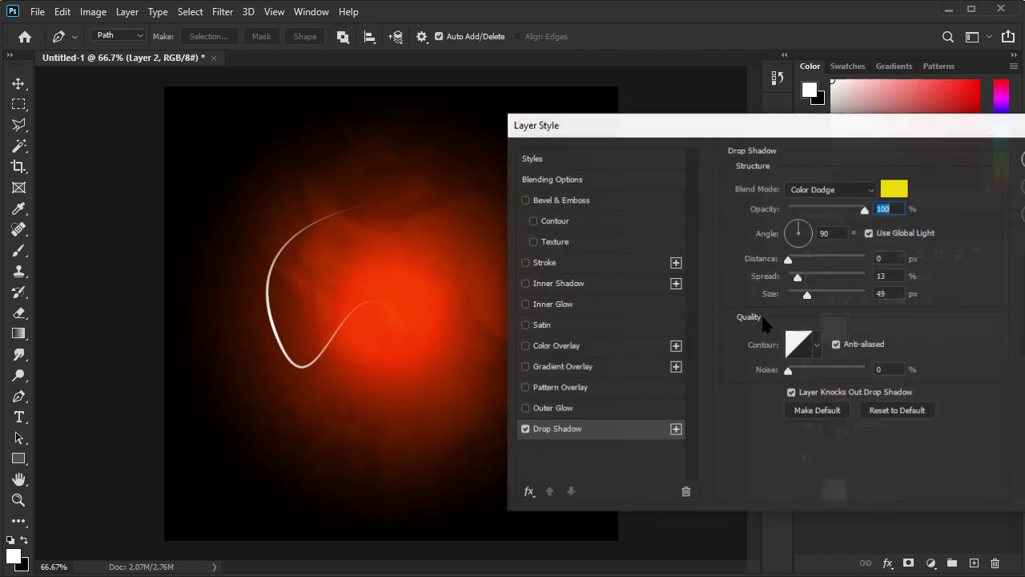
- Enable Outer Glow, Color Overlay at 49% opacity and Drop Shadow, then apply the style
{"action": "left_click_drag", "start_coordinate": [795, 137], "coordinate": [695, 106]}
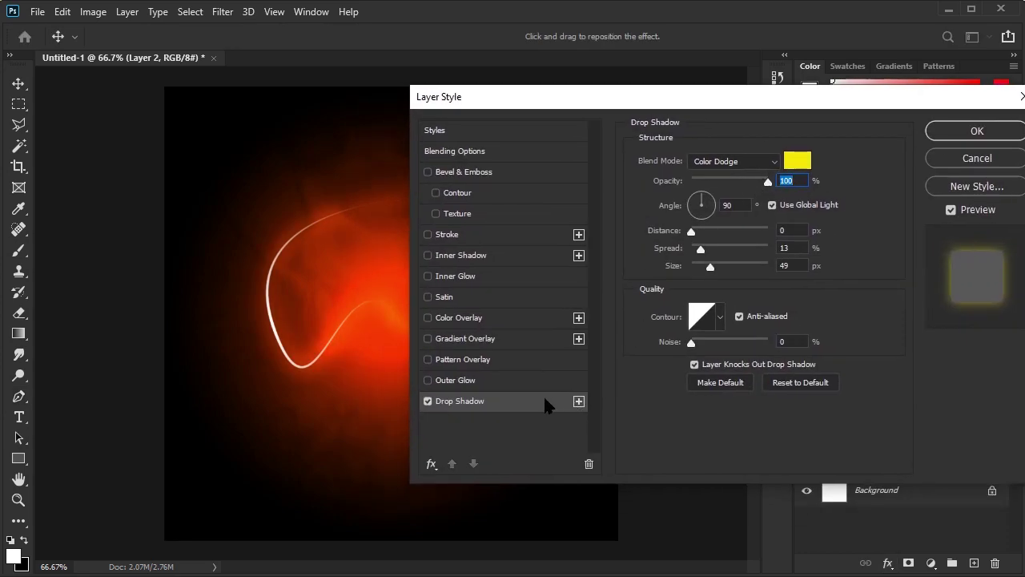
{"action": "left_click", "coordinate": [427, 380]}
{"action": "left_click", "coordinate": [463, 382]}
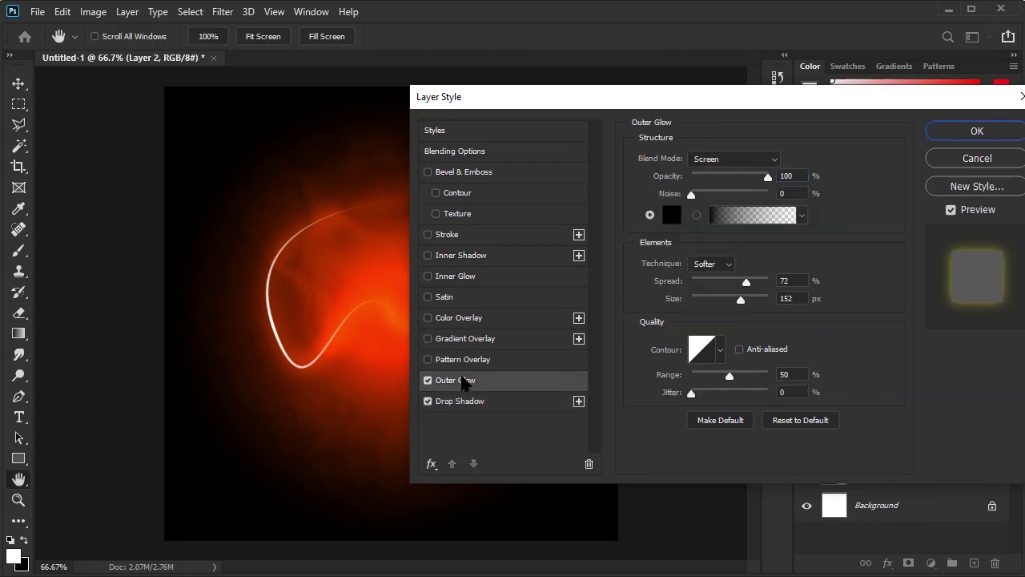
{"action": "left_click", "coordinate": [427, 318]}
{"action": "left_click", "coordinate": [483, 320]}
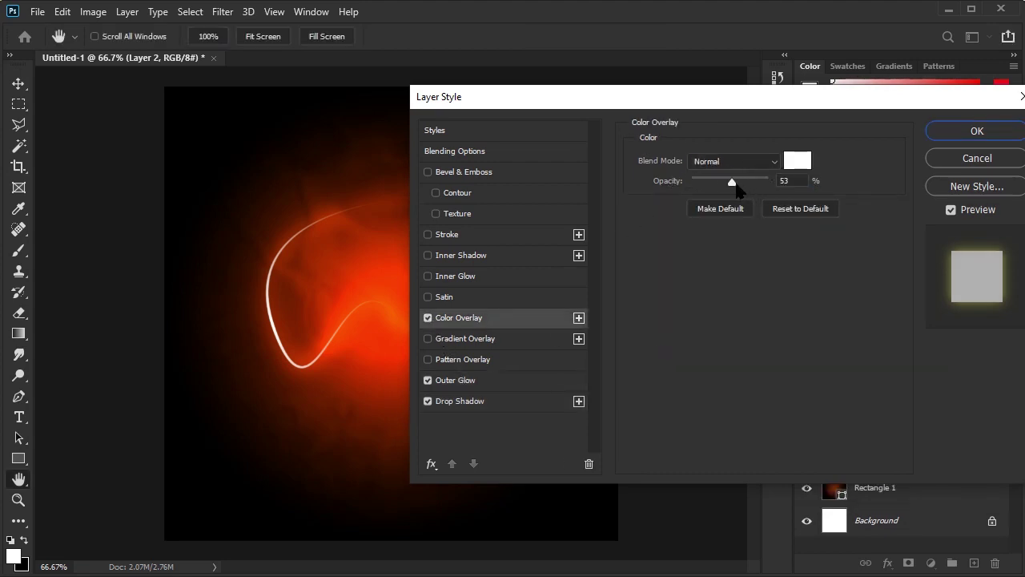
{"action": "mouse_move", "coordinate": [736, 188]}
{"action": "left_mouse_down"}
{"action": "mouse_move", "coordinate": [757, 187]}
{"action": "mouse_move", "coordinate": [729, 187]}
{"action": "left_mouse_up"}
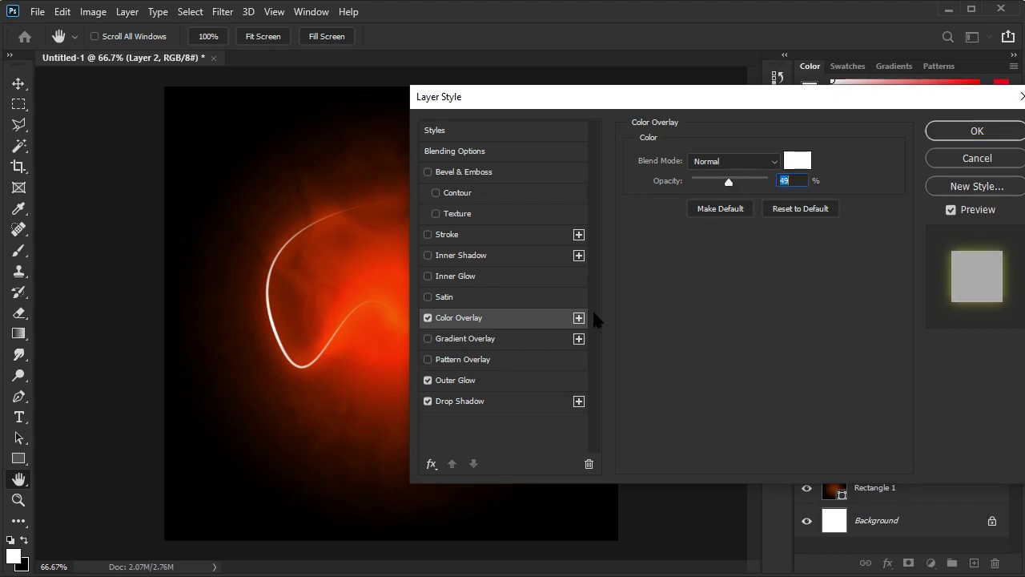
{"action": "left_click_drag", "start_coordinate": [582, 99], "coordinate": [679, 97]}
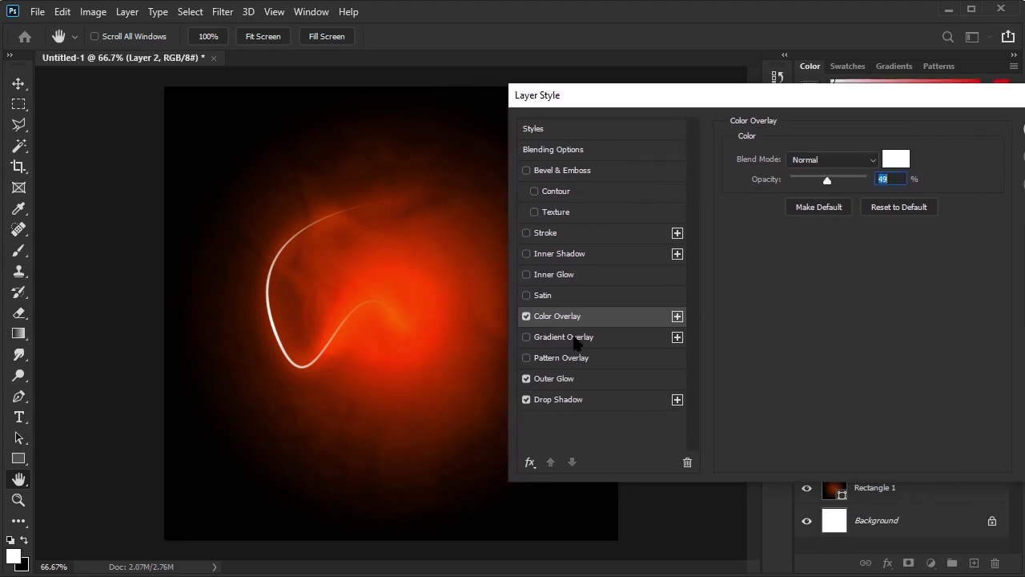
{"action": "left_click", "coordinate": [564, 380]}
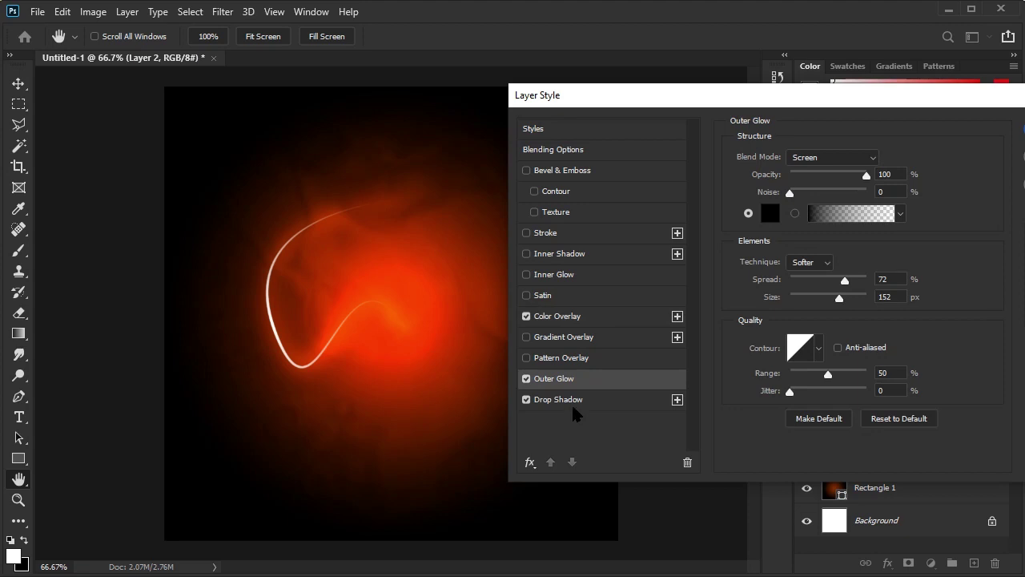
{"action": "left_click", "coordinate": [574, 401]}
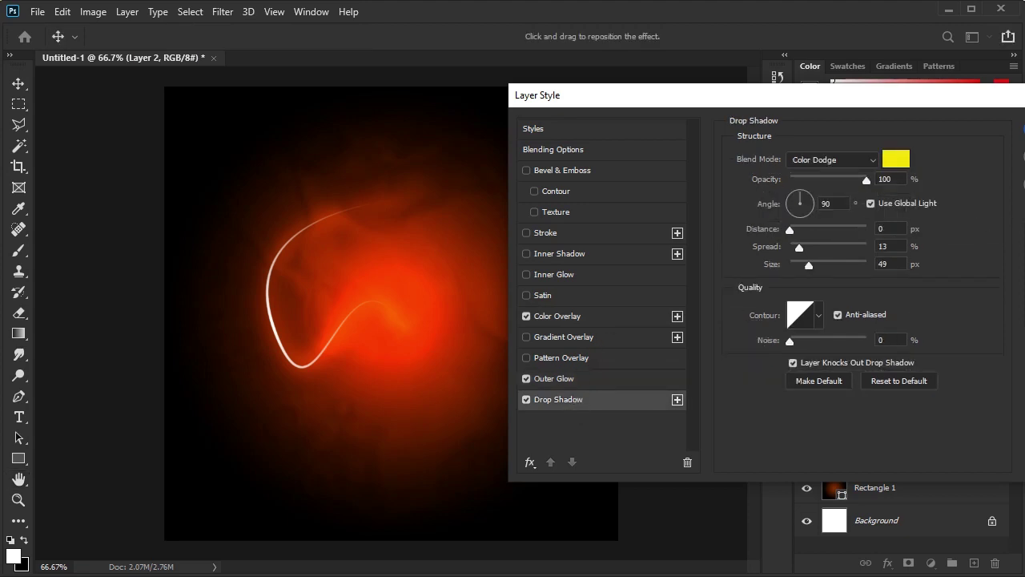
{"action": "left_click_drag", "start_coordinate": [1006, 95], "coordinate": [869, 105]}
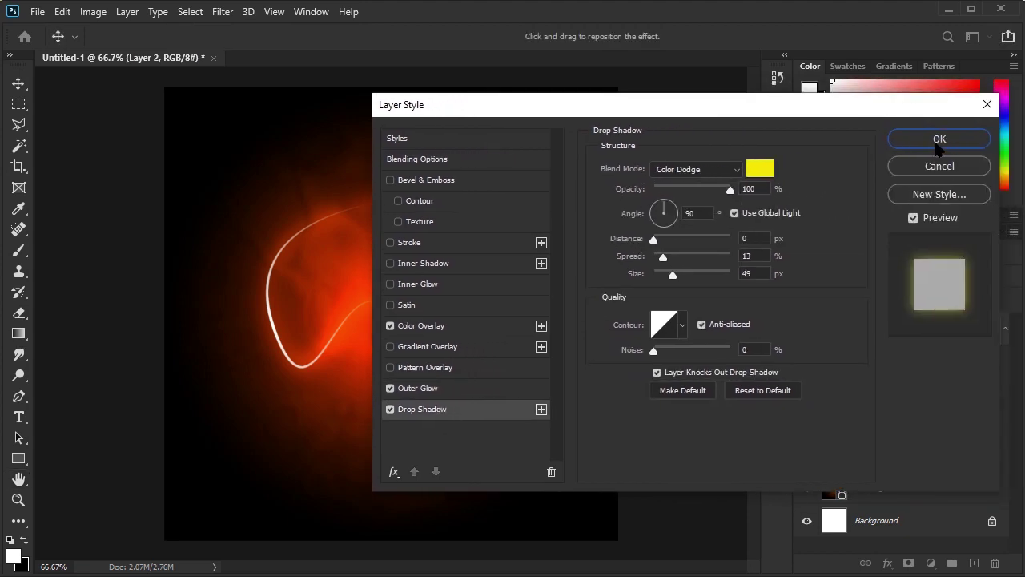
{"action": "left_click", "coordinate": [938, 139]}
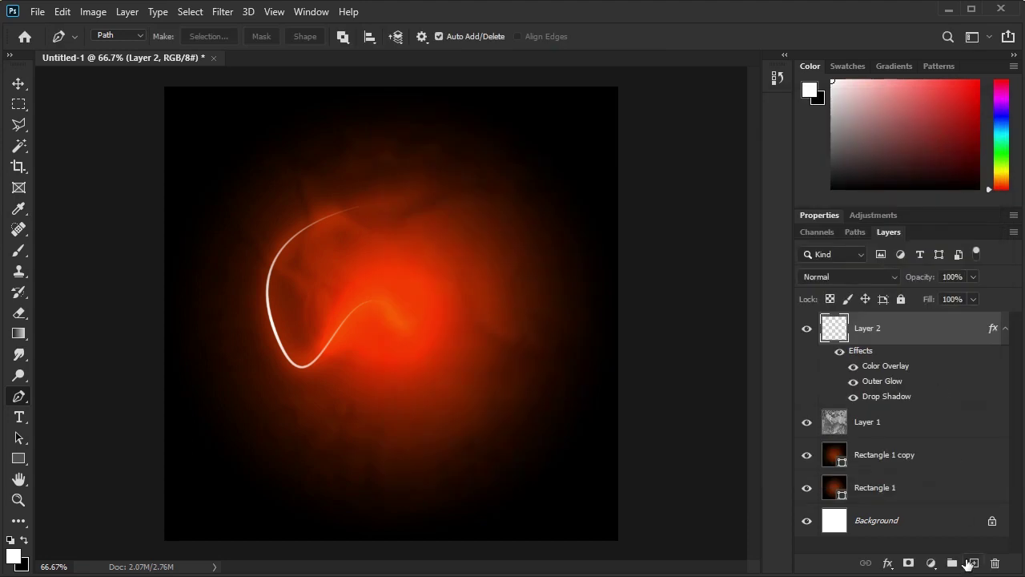
- Add Layer 3 and brush two white streaks across the glow
{"action": "left_click", "coordinate": [972, 562]}
{"action": "key", "text": "b"}
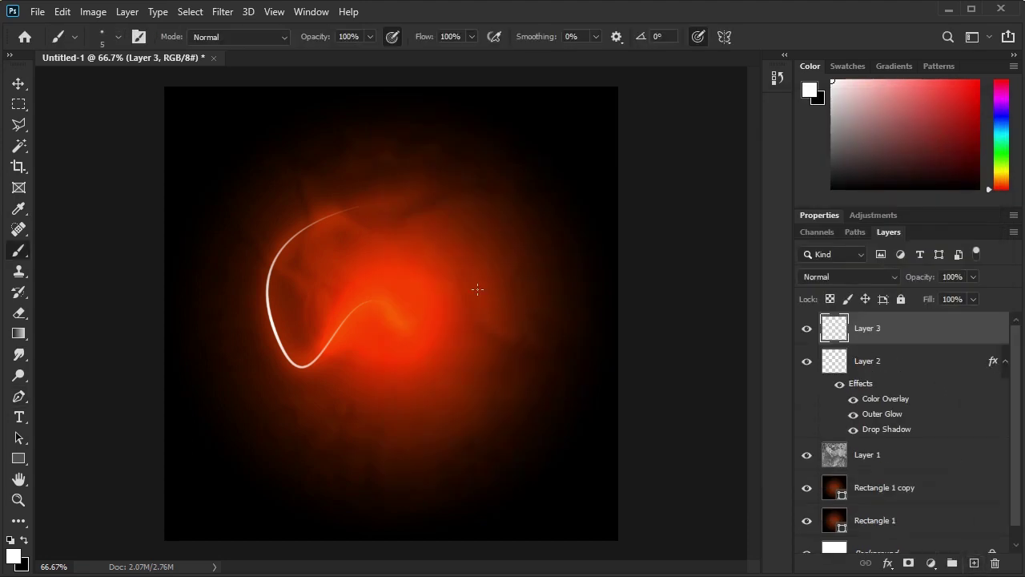
{"action": "mouse_move", "coordinate": [412, 232]}
{"action": "left_mouse_down"}
{"action": "mouse_move", "coordinate": [430, 255]}
{"action": "mouse_move", "coordinate": [360, 385]}
{"action": "left_mouse_up"}
{"action": "mouse_move", "coordinate": [309, 270]}
{"action": "left_mouse_down"}
{"action": "mouse_move", "coordinate": [375, 320]}
{"action": "mouse_move", "coordinate": [559, 384]}
{"action": "mouse_move", "coordinate": [550, 413]}
{"action": "left_mouse_up"}
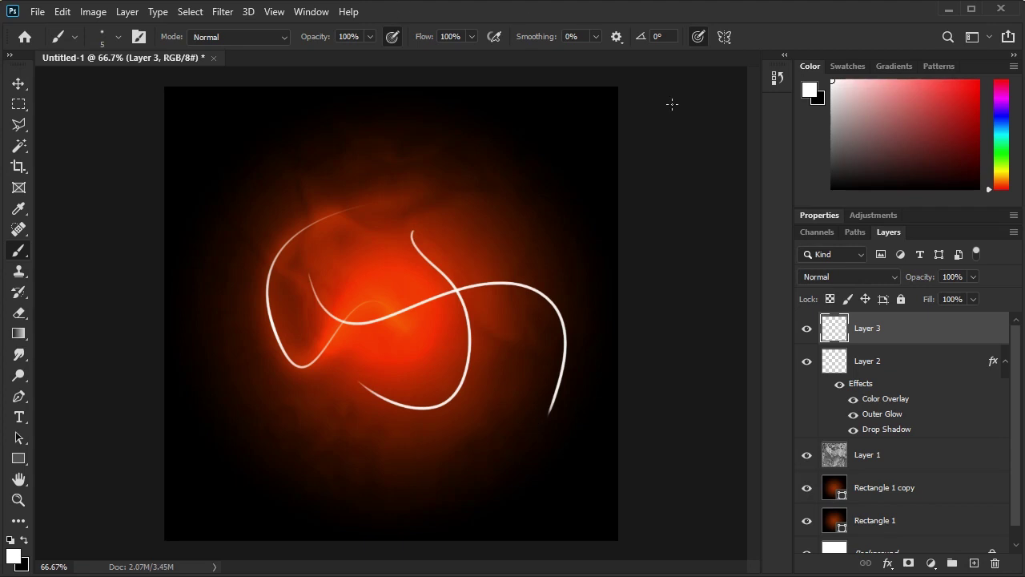
- Copy Layer 2's layer style and paste it onto Layer 3
{"action": "left_click", "coordinate": [891, 376]}
{"action": "right_click", "coordinate": [903, 371]}
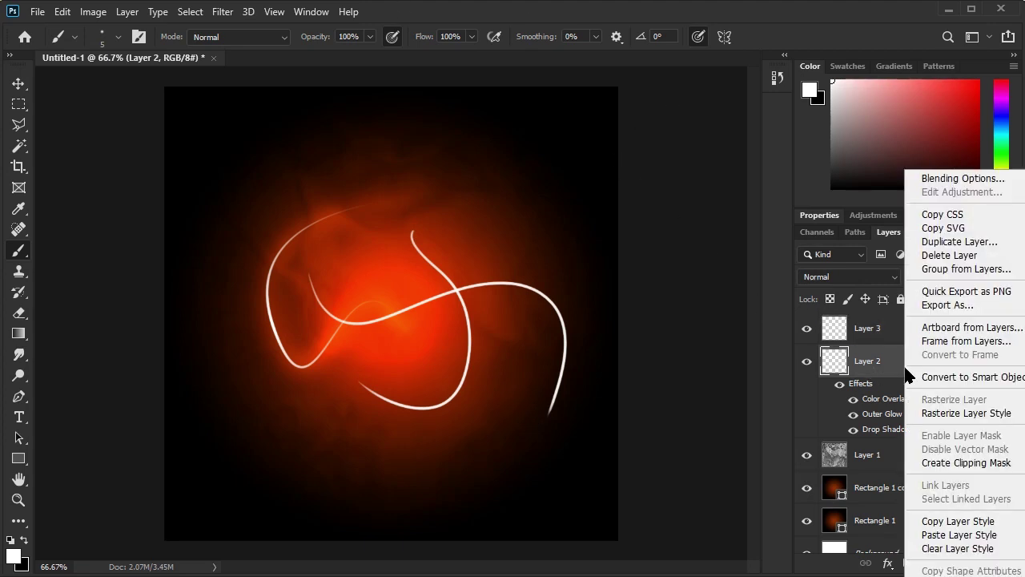
{"action": "left_click", "coordinate": [935, 522]}
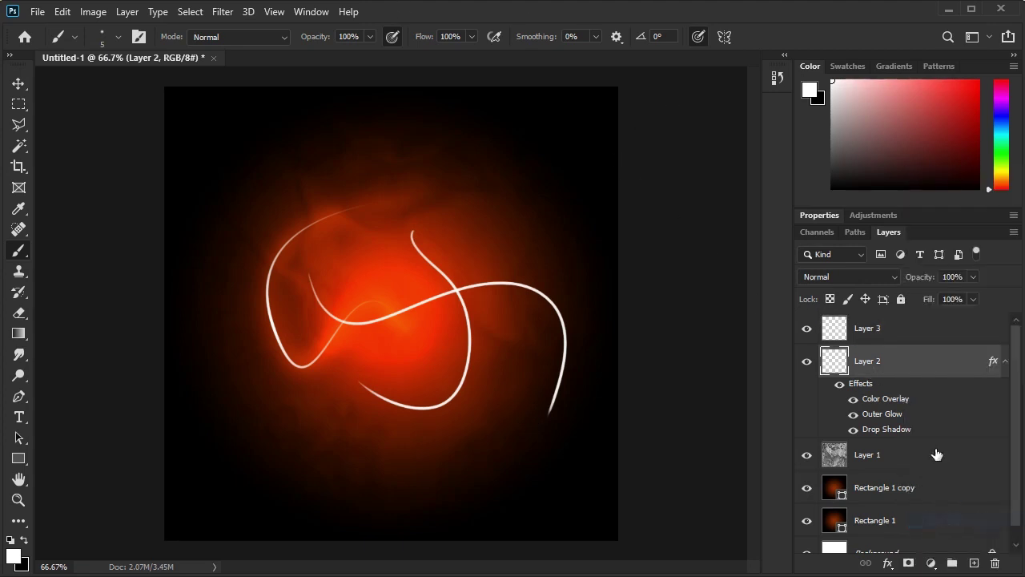
{"action": "left_click", "coordinate": [903, 338]}
{"action": "right_click", "coordinate": [891, 338]}
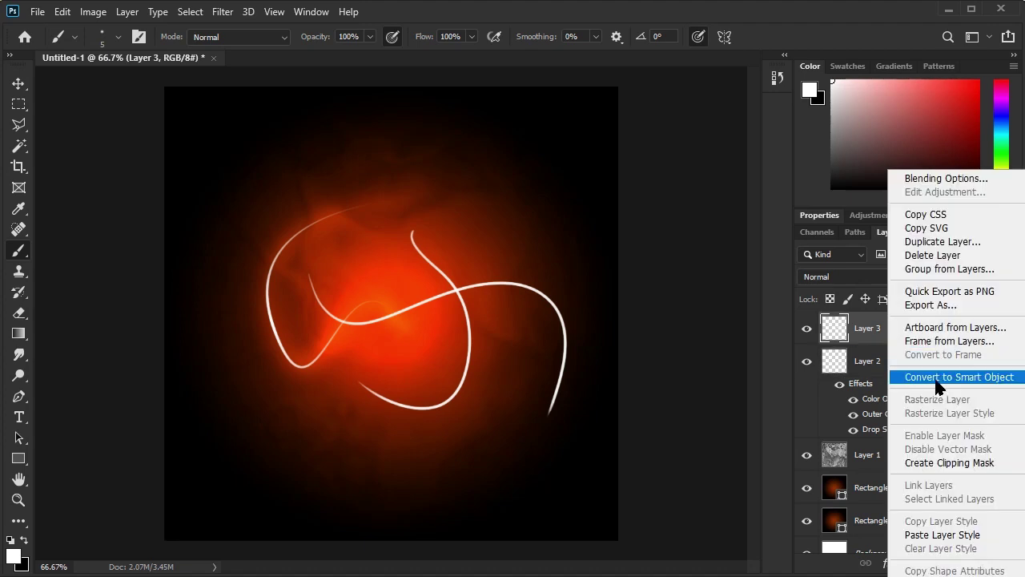
{"action": "left_click", "coordinate": [945, 534]}
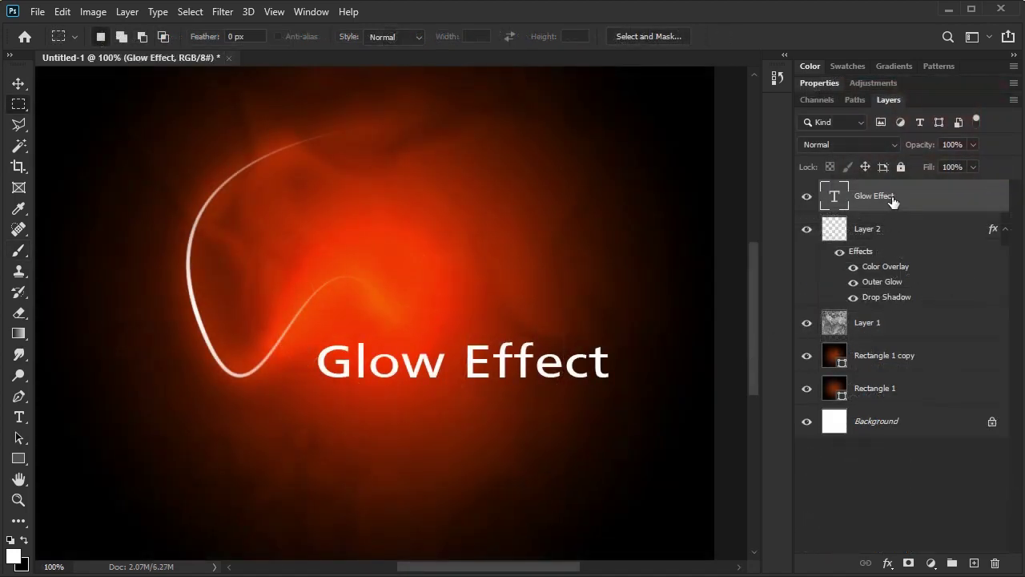
- Paste the streak's Color Overlay, Outer Glow and Drop Shadow styles onto the Glow Effect text layer
{"action": "right_click", "coordinate": [880, 202]}
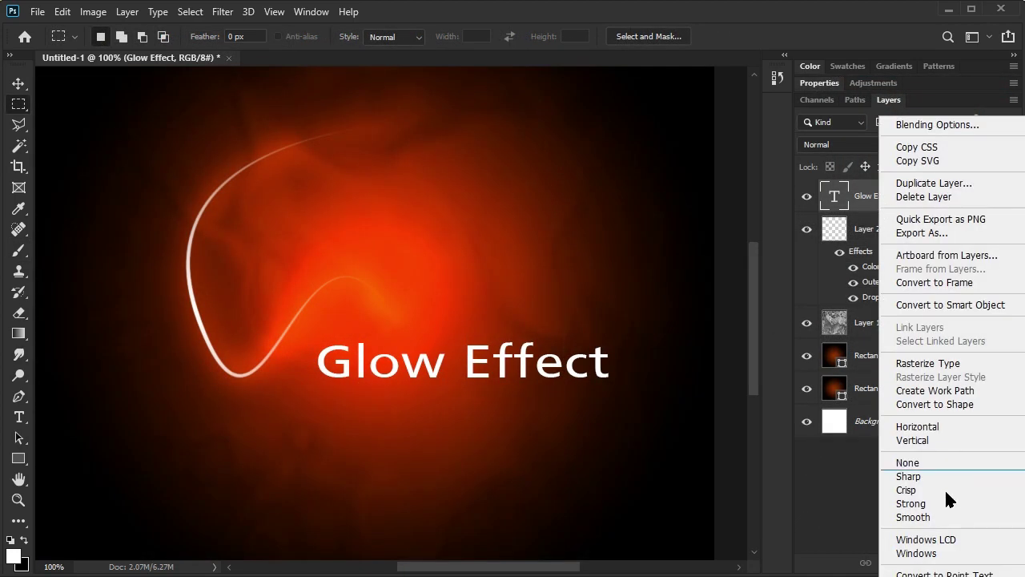
{"action": "left_click", "coordinate": [929, 573]}
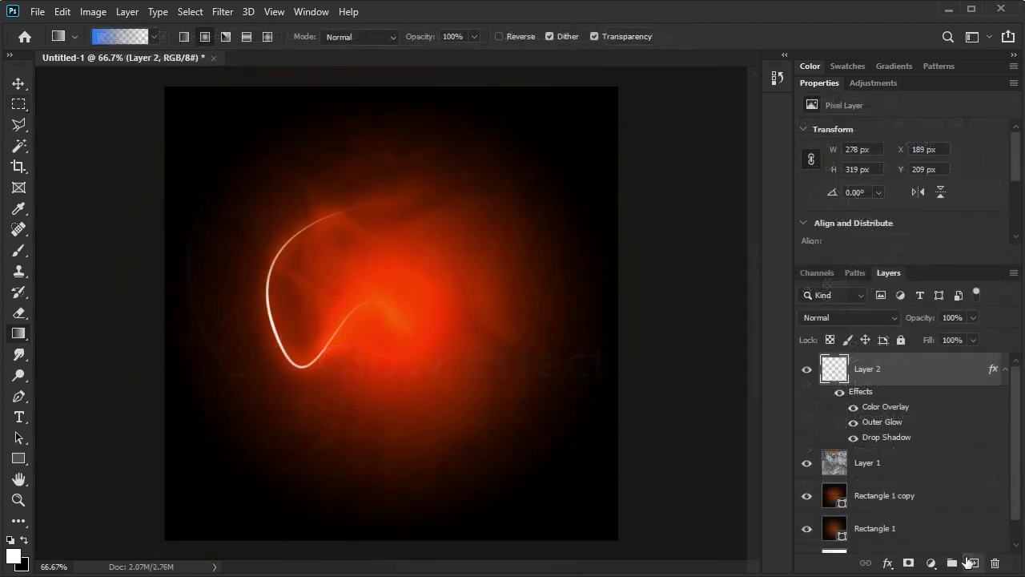
- On a new Layer 3, draw a blue radial gradient at upper left, set to Color blend at 30% opacity
{"action": "left_click", "coordinate": [970, 563]}
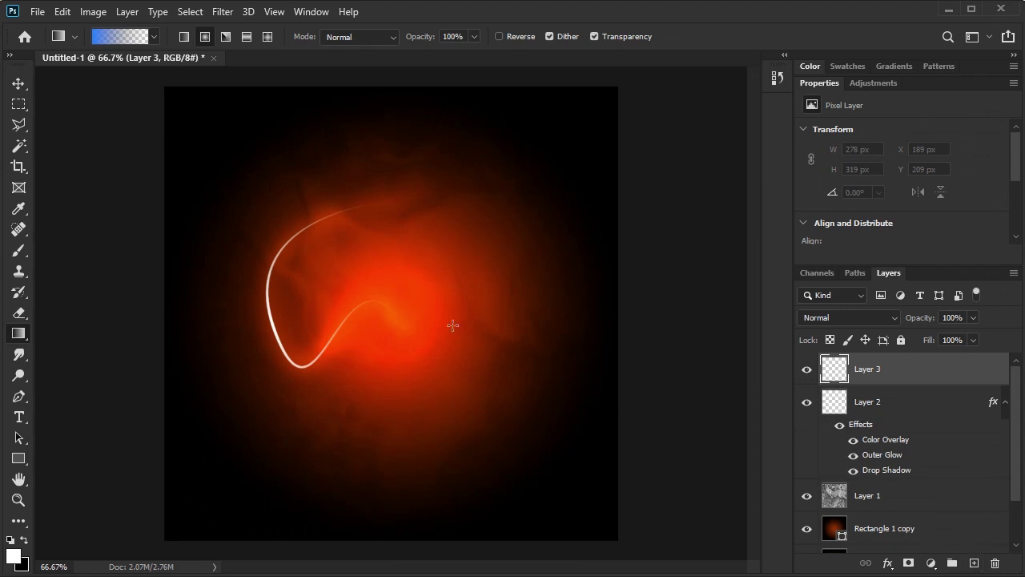
{"action": "left_click_drag", "start_coordinate": [246, 217], "coordinate": [390, 304]}
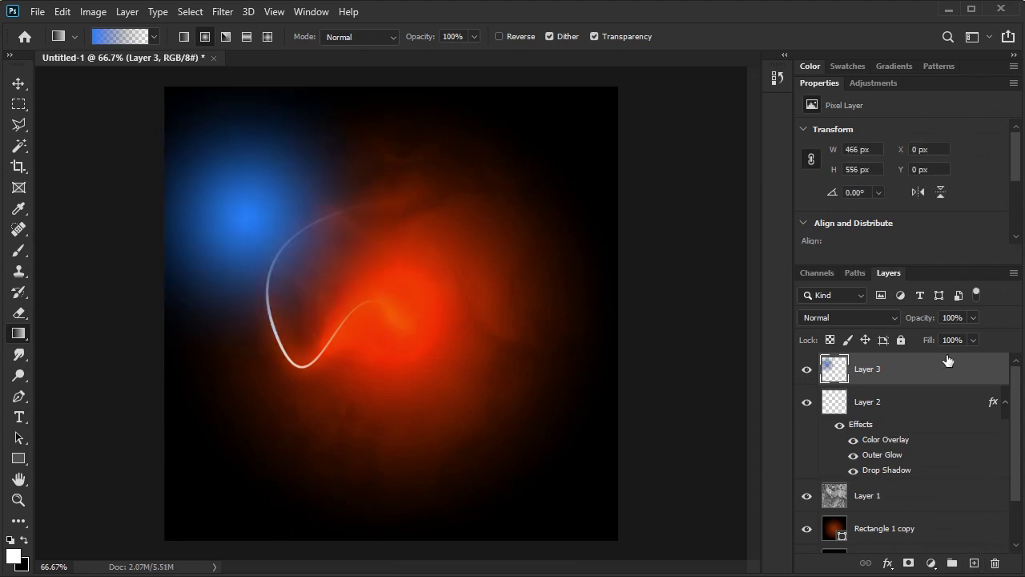
{"action": "left_click", "coordinate": [903, 317]}
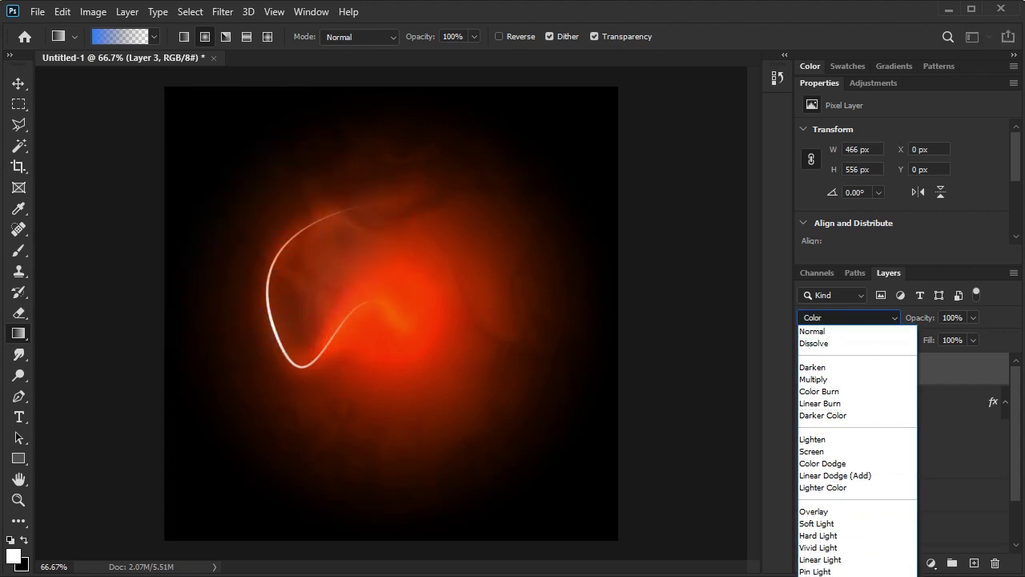
{"action": "key", "text": "Return"}
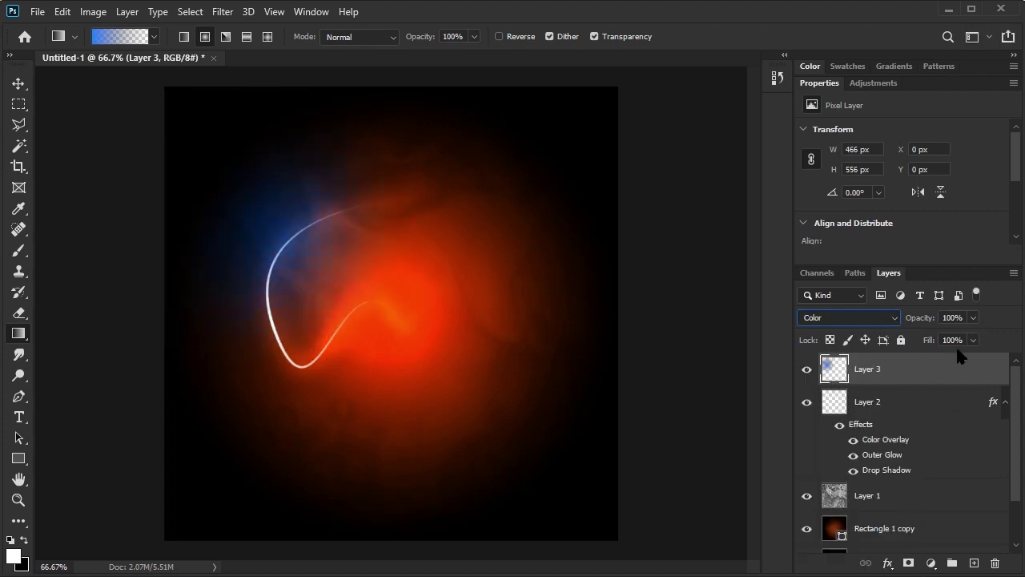
{"action": "left_click", "coordinate": [953, 318]}
{"action": "type", "text": "30"}
{"action": "key", "text": "Return"}
- Move Layer 3's blue tint down to X 23 px, Y 306 px over the lower-left glow
{"action": "key", "text": "v"}
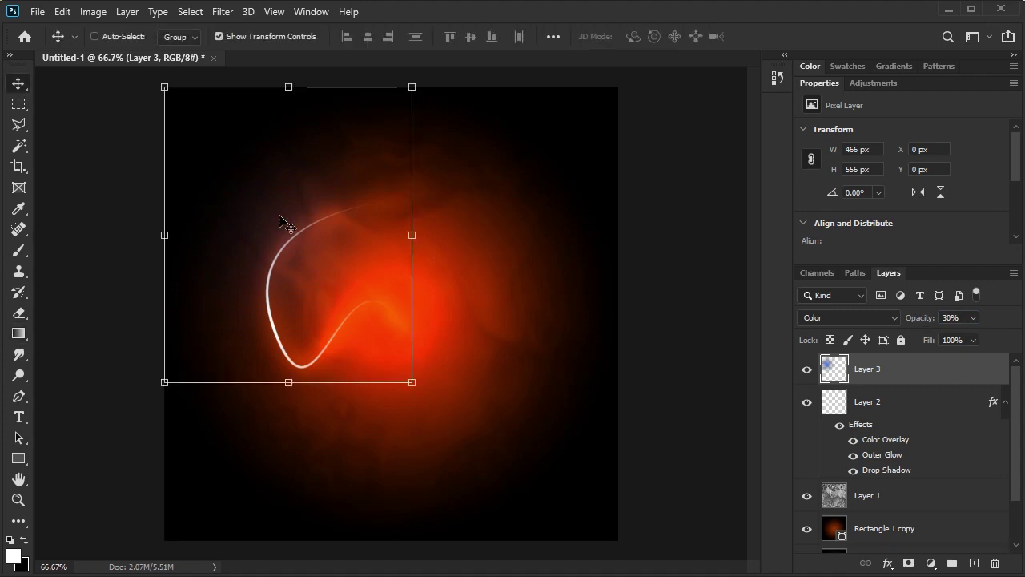
{"action": "left_click_drag", "start_coordinate": [279, 219], "coordinate": [272, 372]}
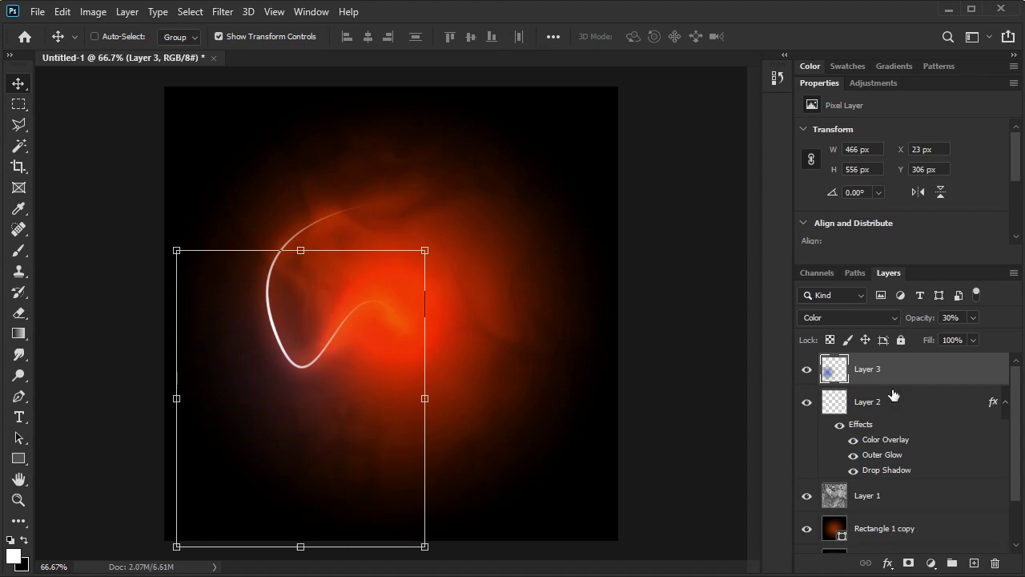